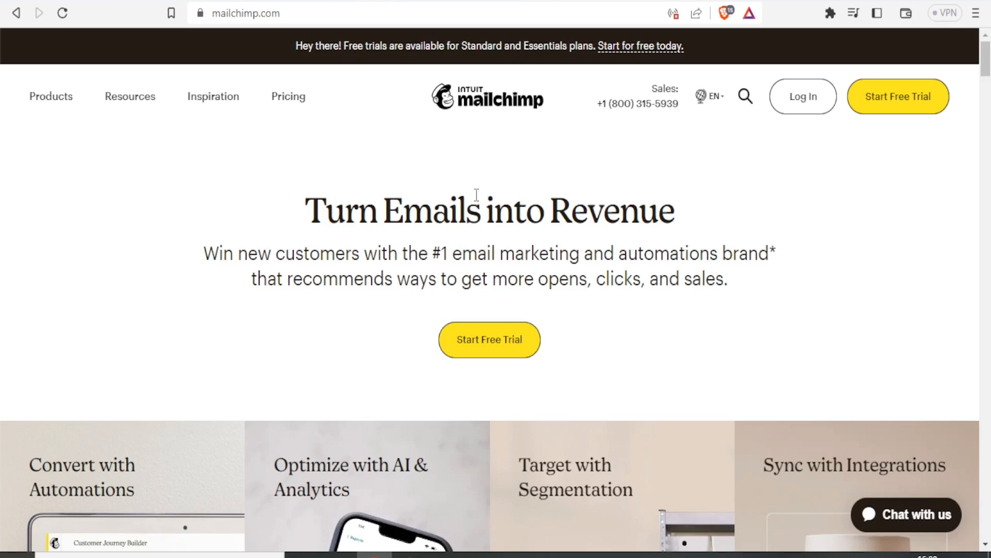
- Review the Get Your Business Online products and the marketing plan comparison on the Mailchimp homepage
click(100, 110)
click(58, 106)
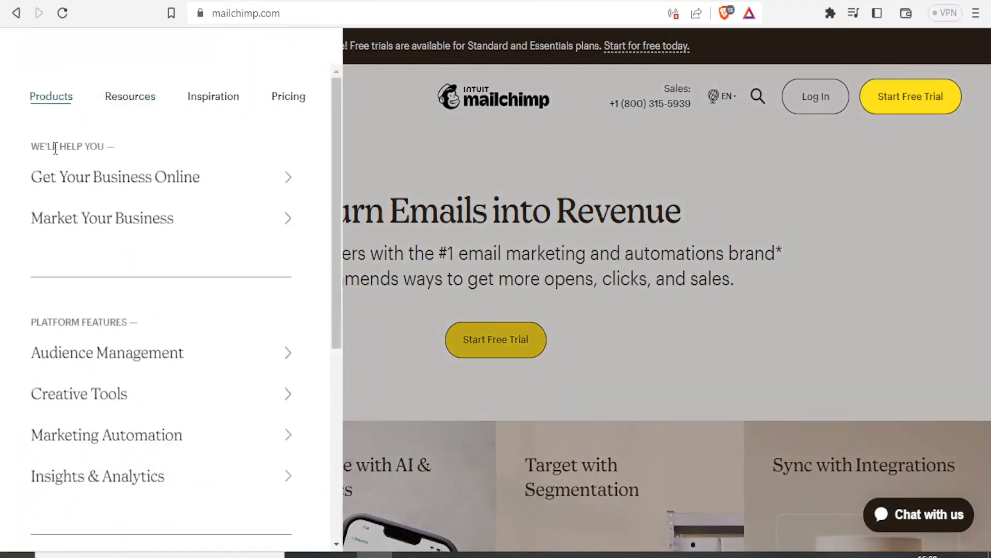
mouse_move(69, 176)
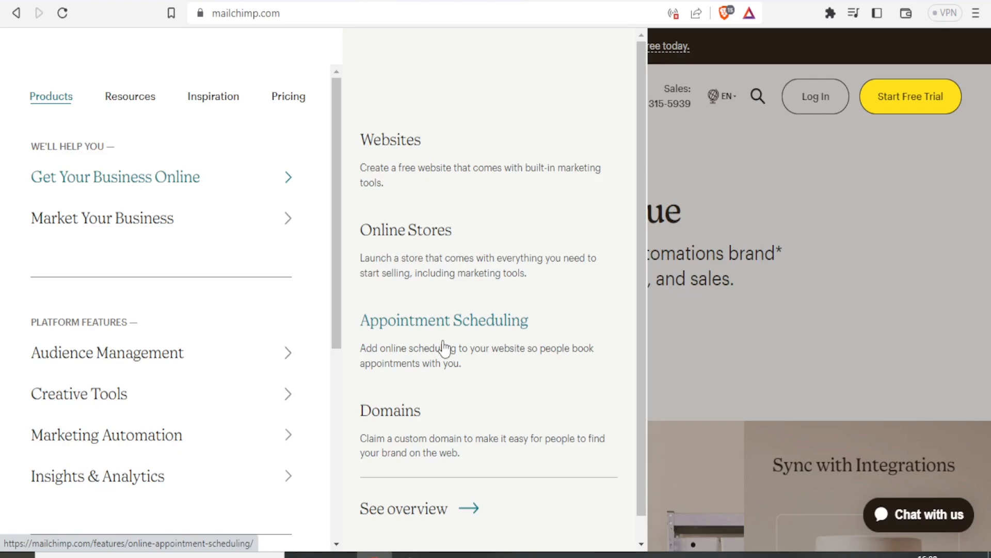
click(715, 343)
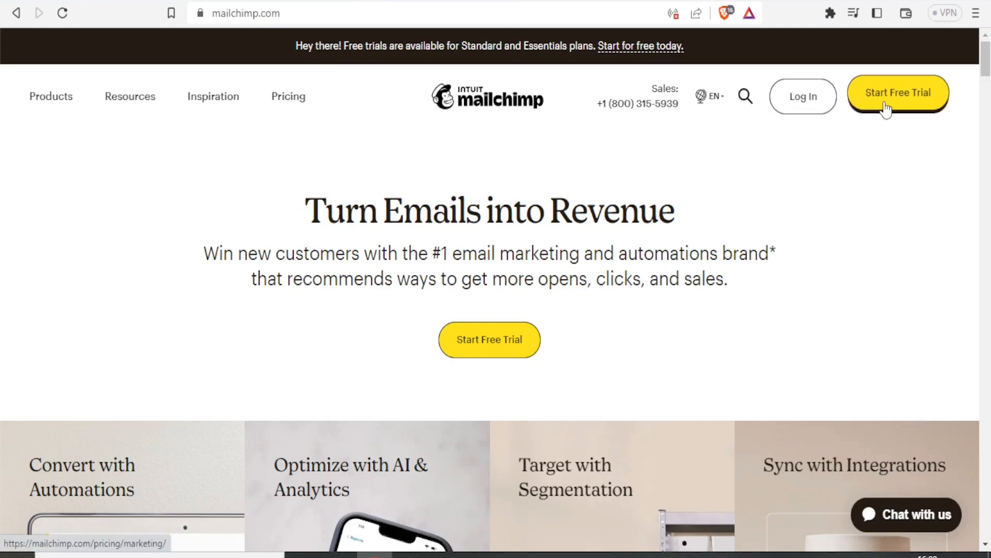
drag(987, 71, 986, 136)
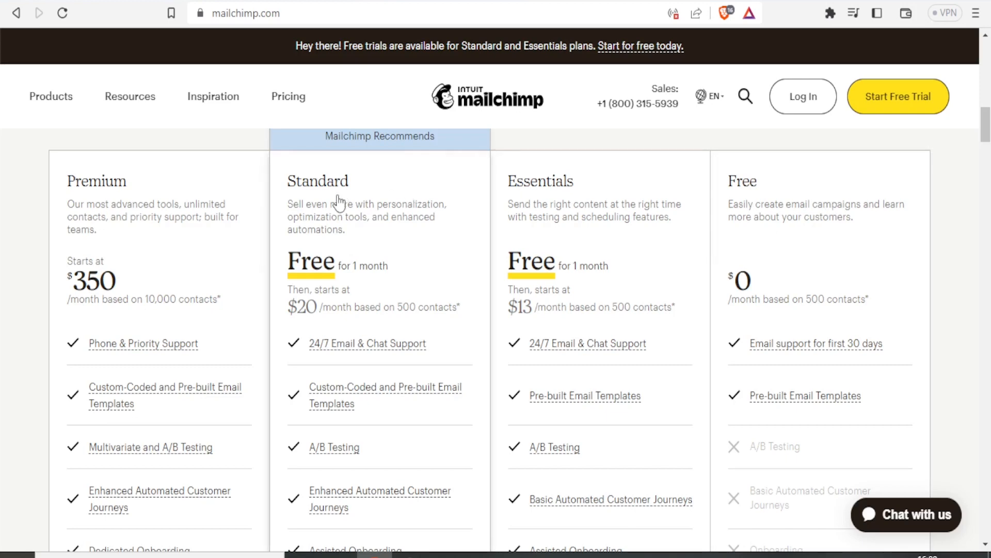
drag(986, 124, 986, 40)
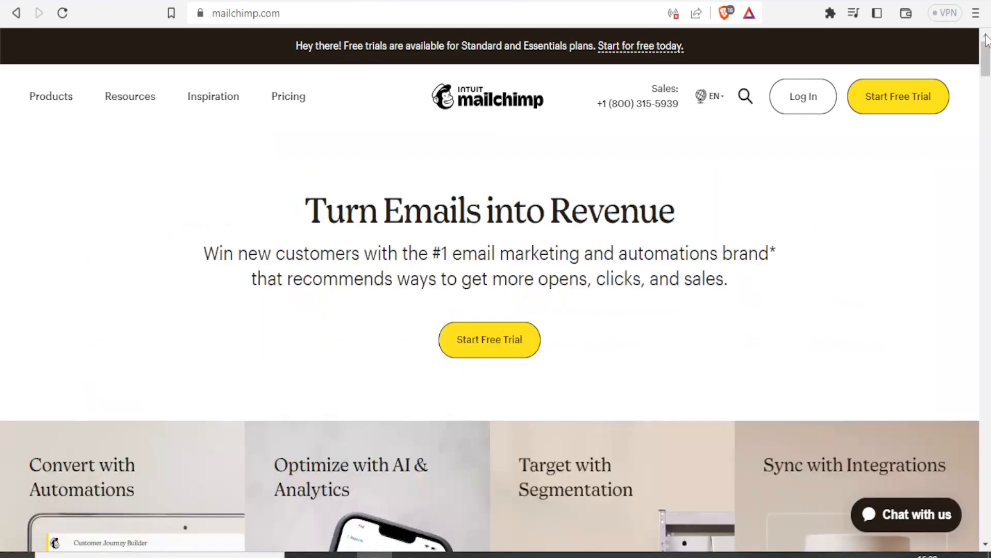
- Open the marketing plan pricing page and start signing up for the Free plan
click(909, 103)
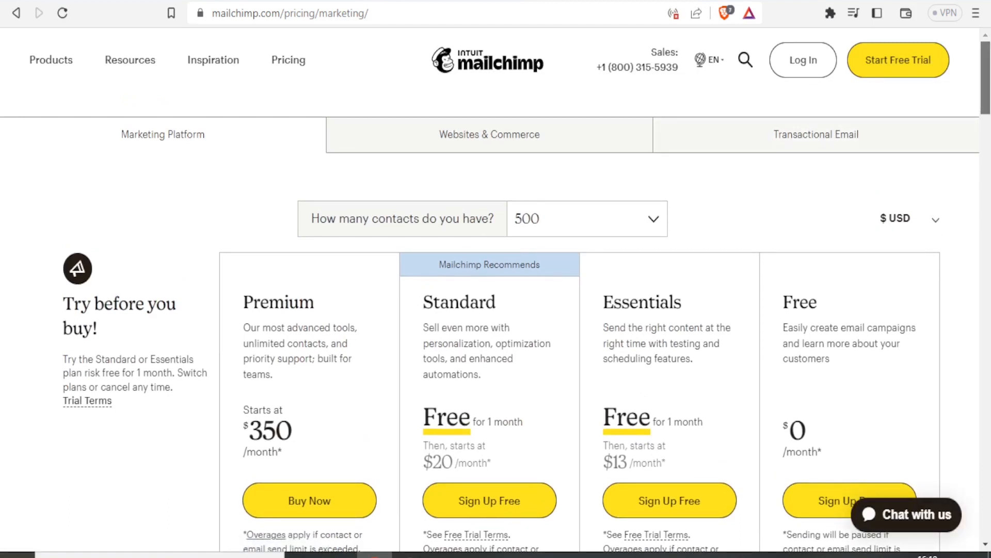
scroll(988, 108, down, 1)
scroll(988, 109, down, 1)
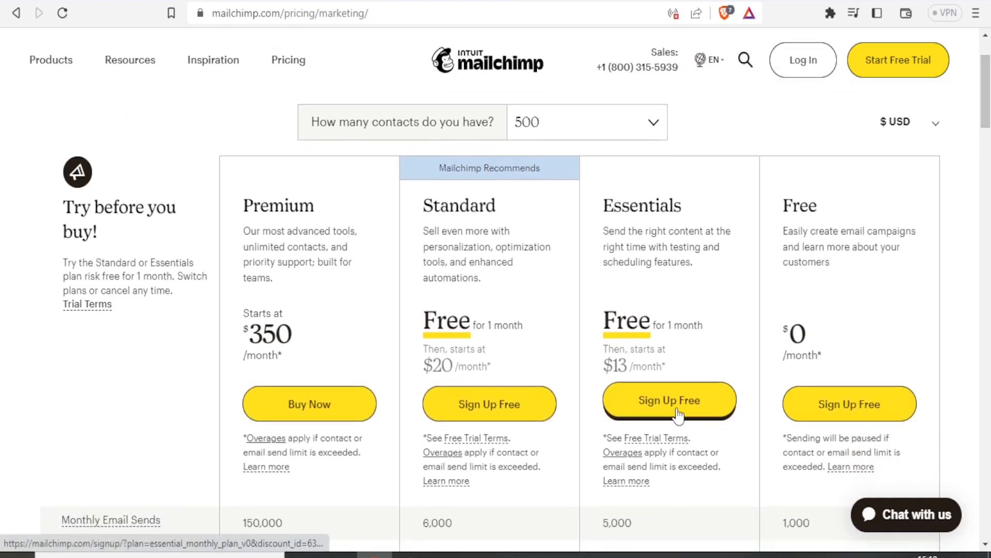
click(808, 405)
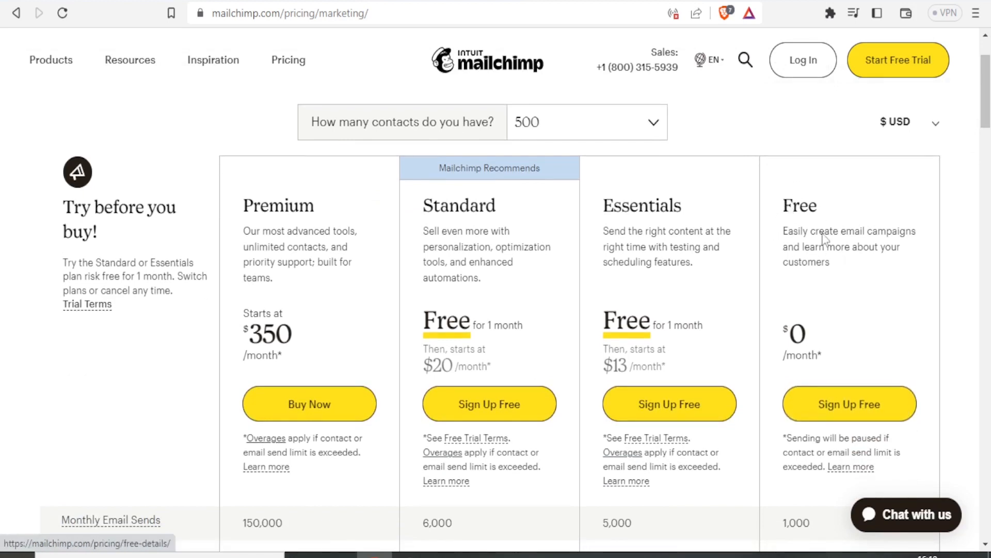
click(845, 413)
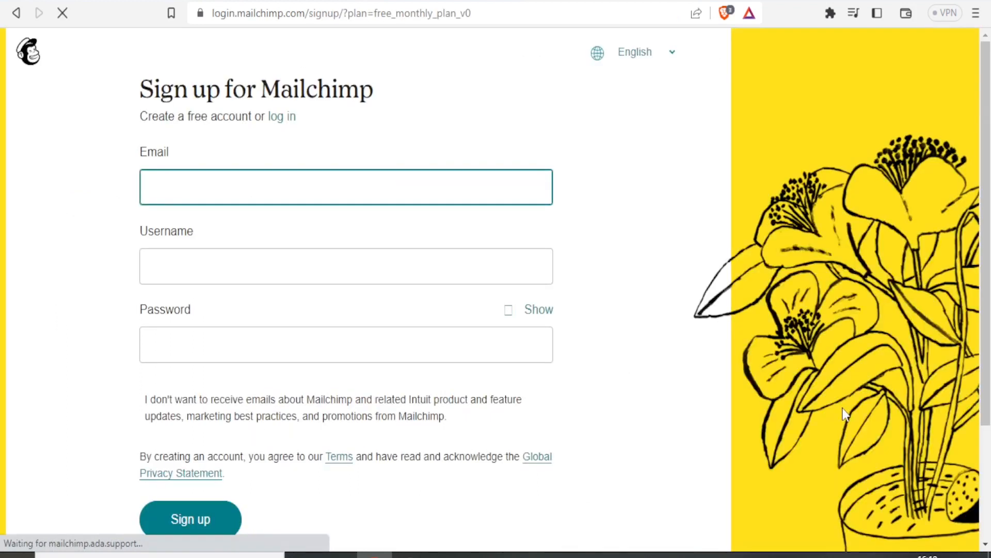
- Fill in the sign-up form with the e-mail address, username and account password, and submit it
click(316, 186)
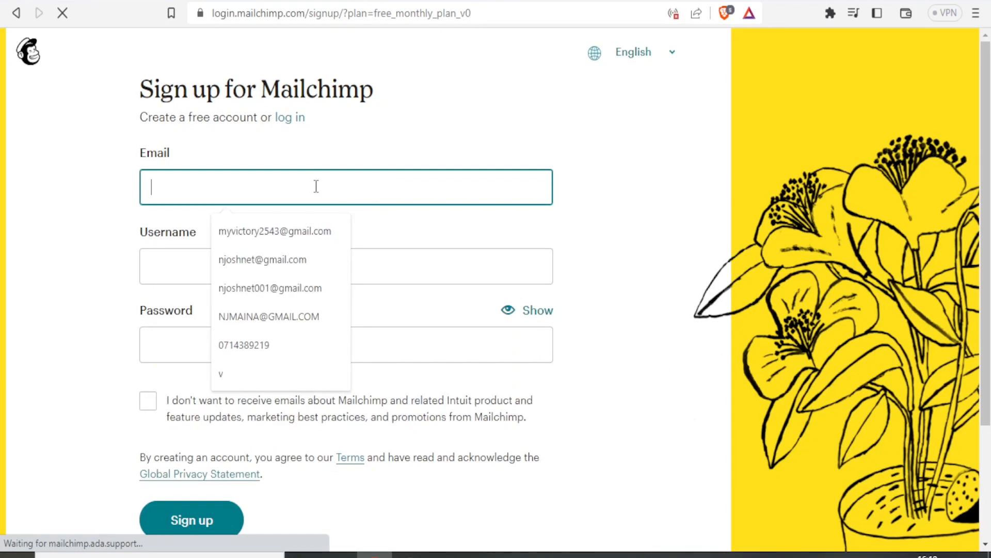
key(ctrl+v)
click(220, 259)
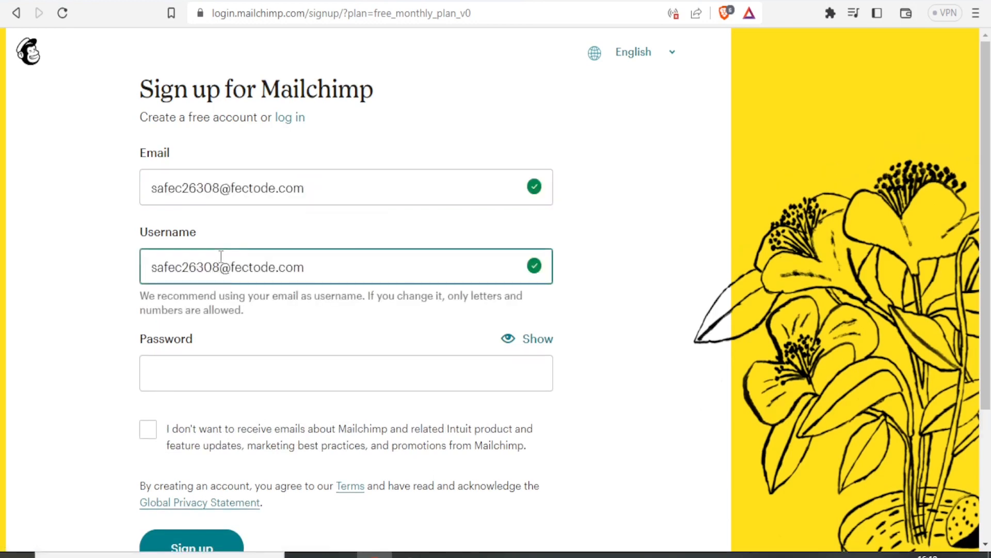
key(ctrl+a)
key(ctrl+v)
click(172, 370)
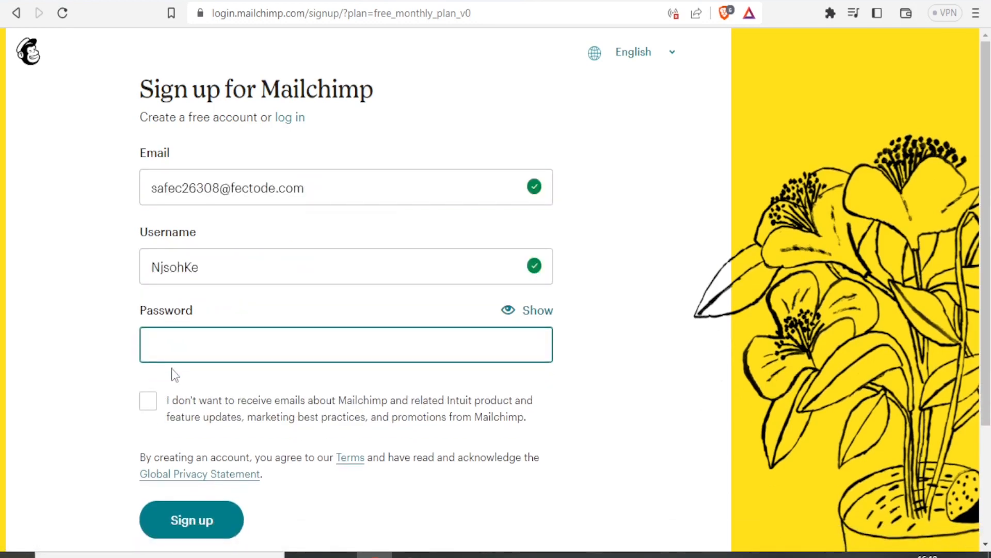
key(ctrl+v)
click(179, 521)
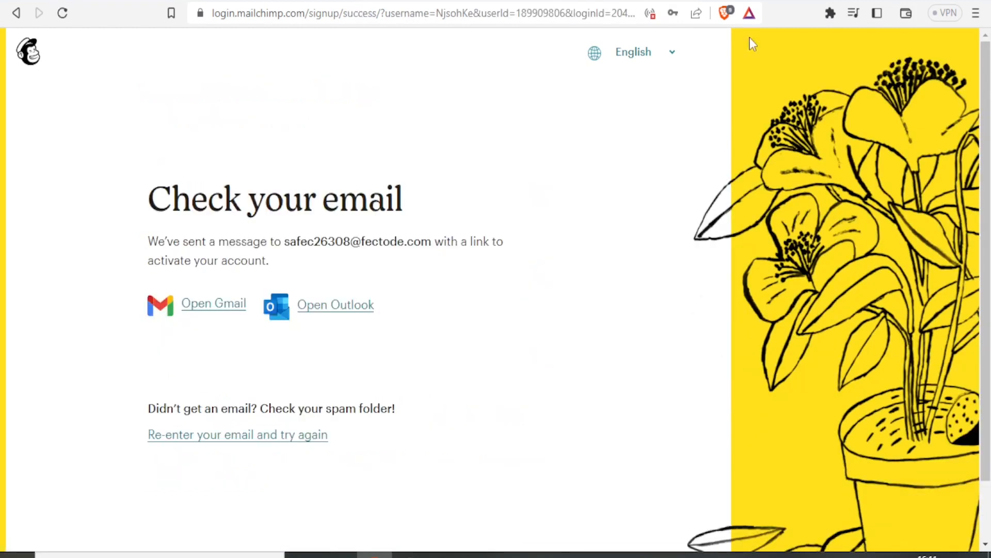
- Switch to the Temp Mail inbox, open the "Activate your Mailchimp account" message and activate the account
click(454, 2)
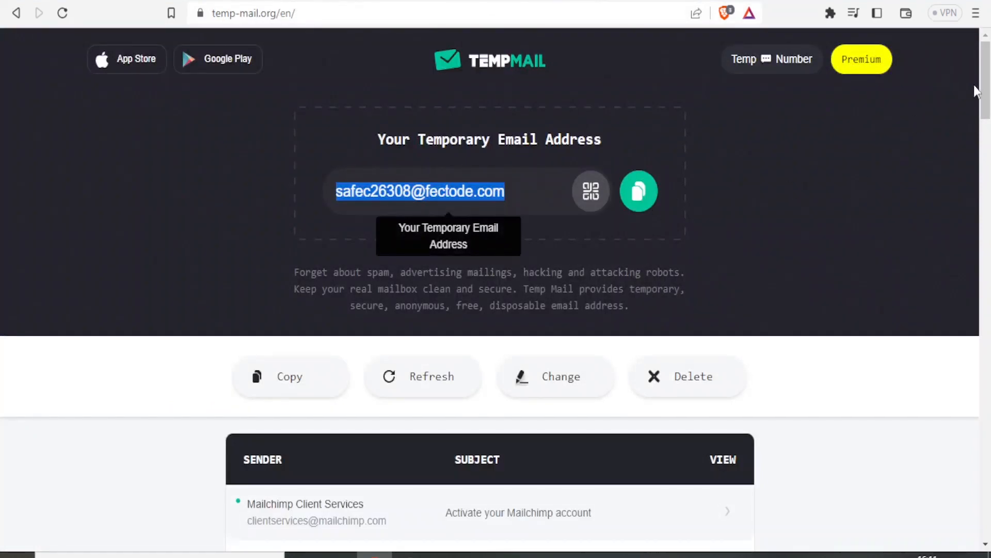
scroll(986, 90, down, 4)
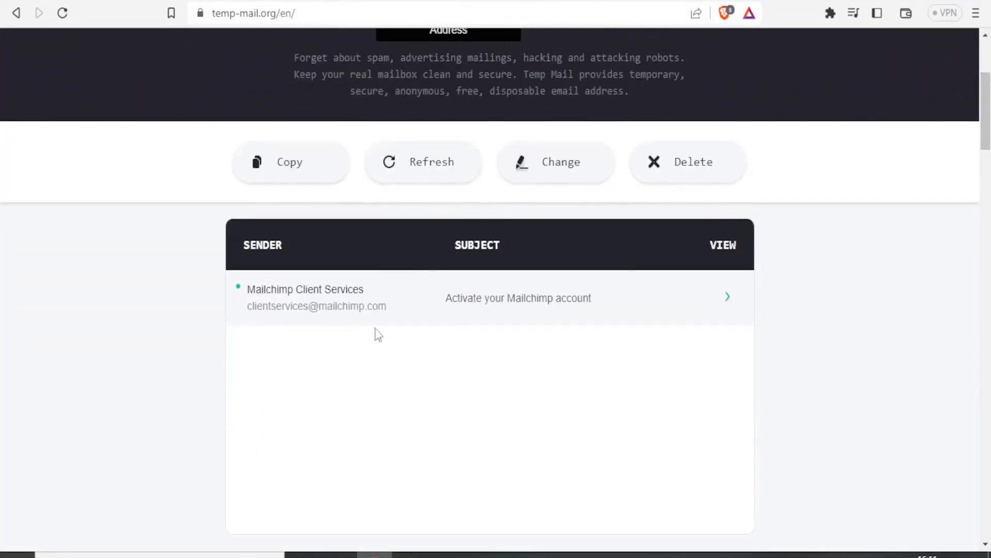
click(375, 310)
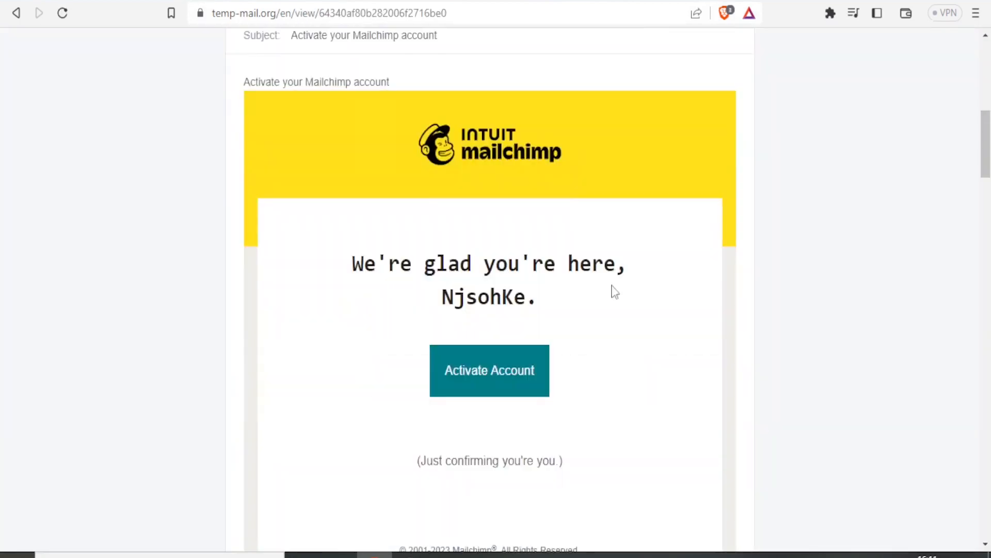
click(521, 378)
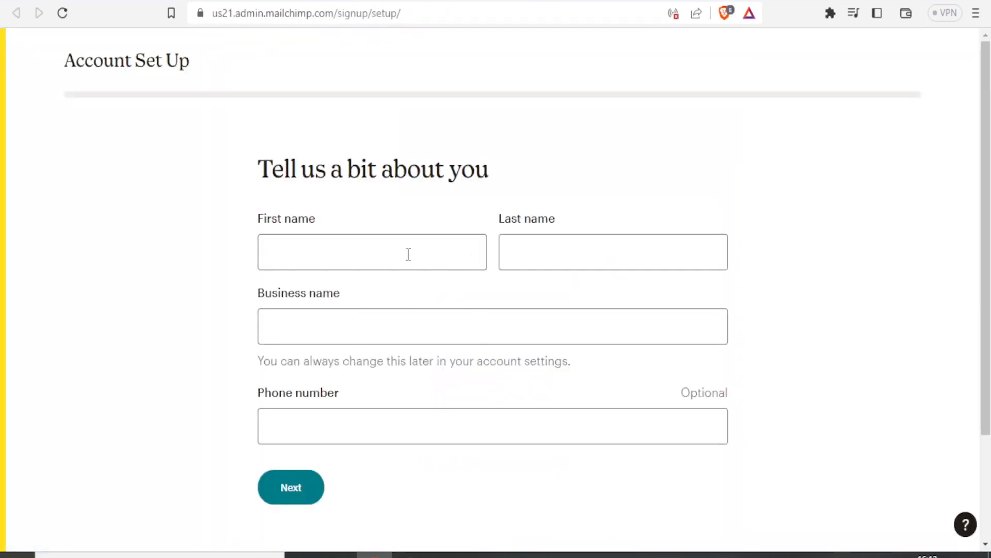
- Enter the account holder's first and last name, set the business name to NjoshnNet Ke, and continue the account setup
click(388, 242)
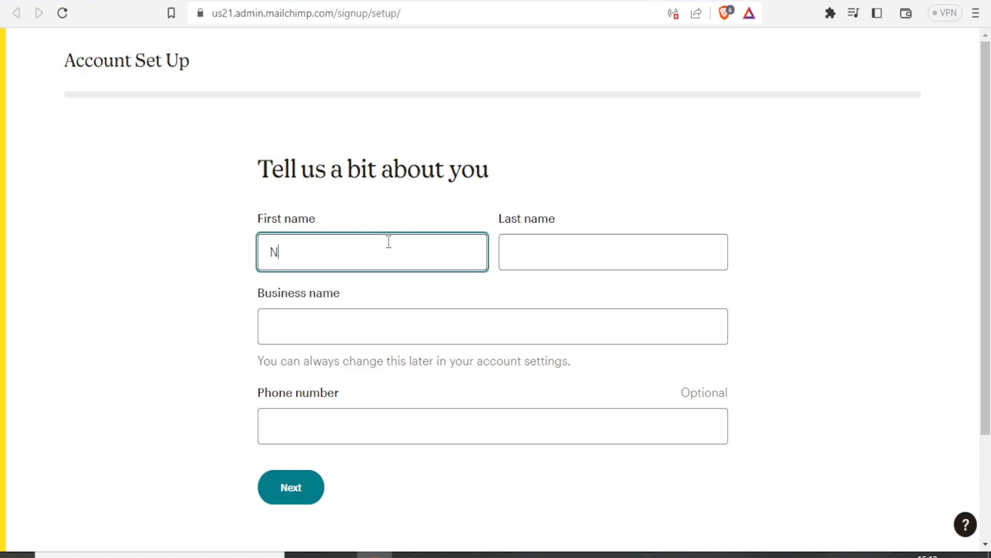
text(Njo)
text(shKe)
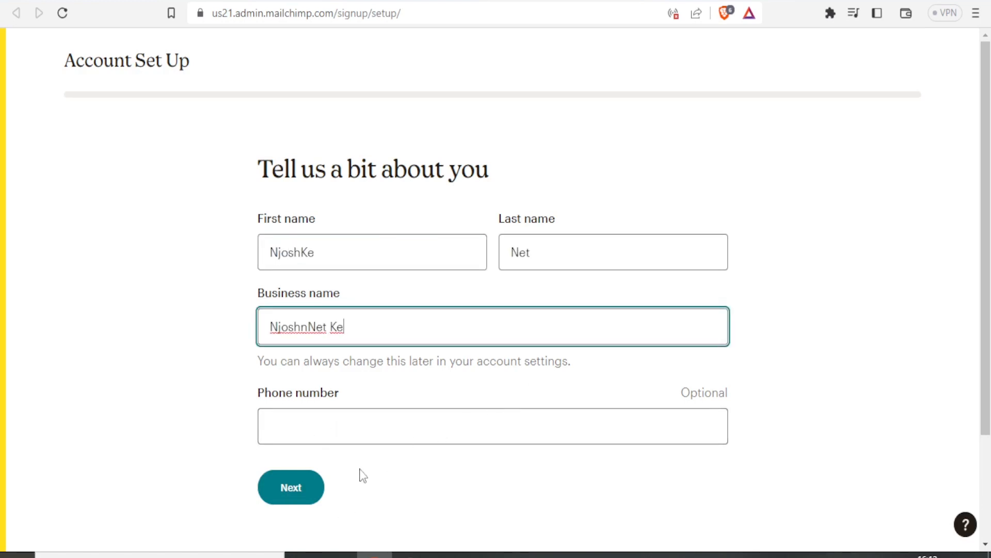
click(298, 483)
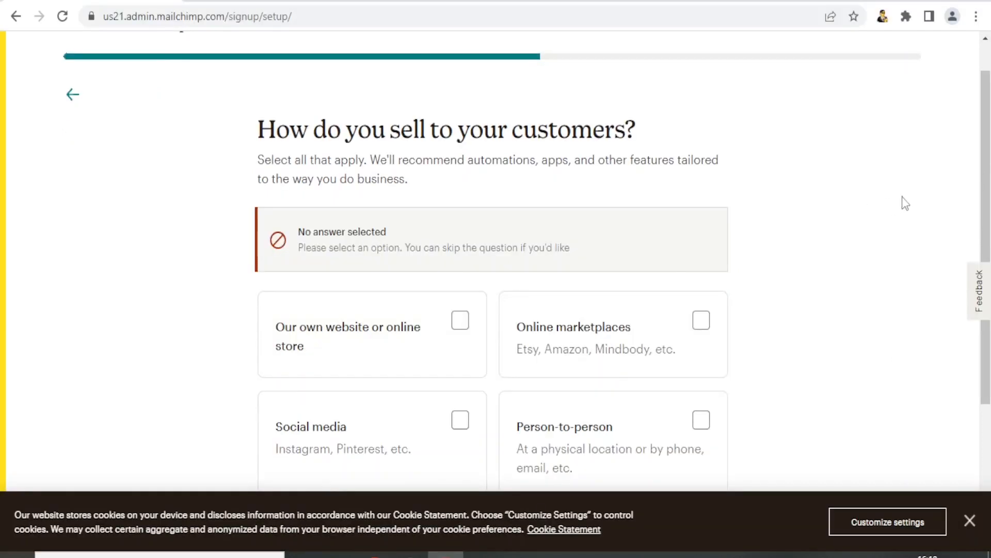
- Choose Social media as the way of selling to customers and continue the setup
scroll(988, 154, down, 1)
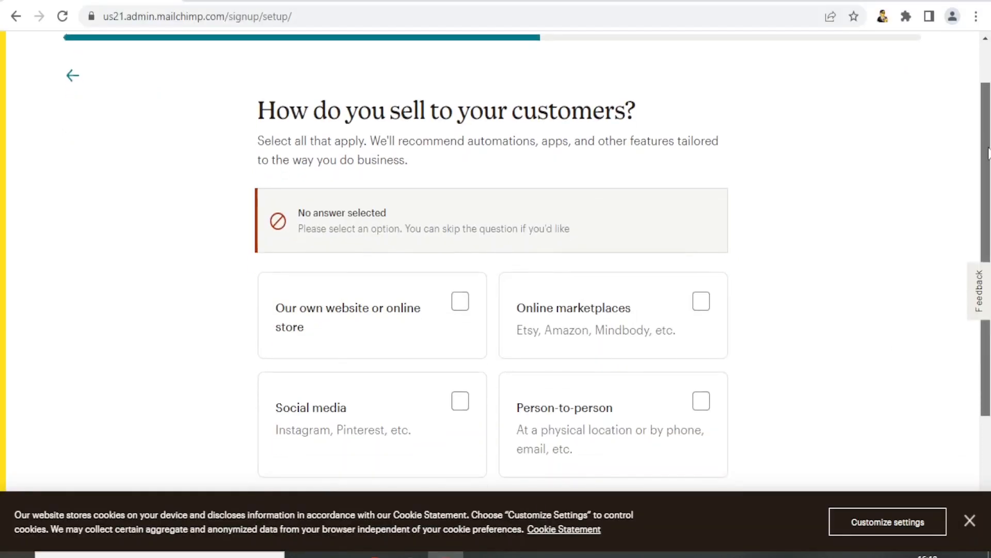
scroll(965, 221, down, 3)
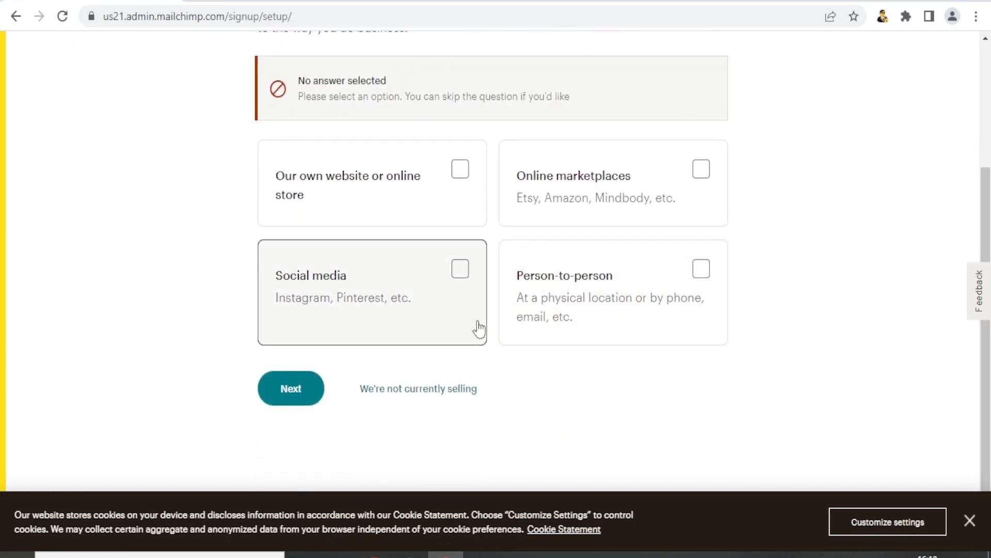
click(468, 278)
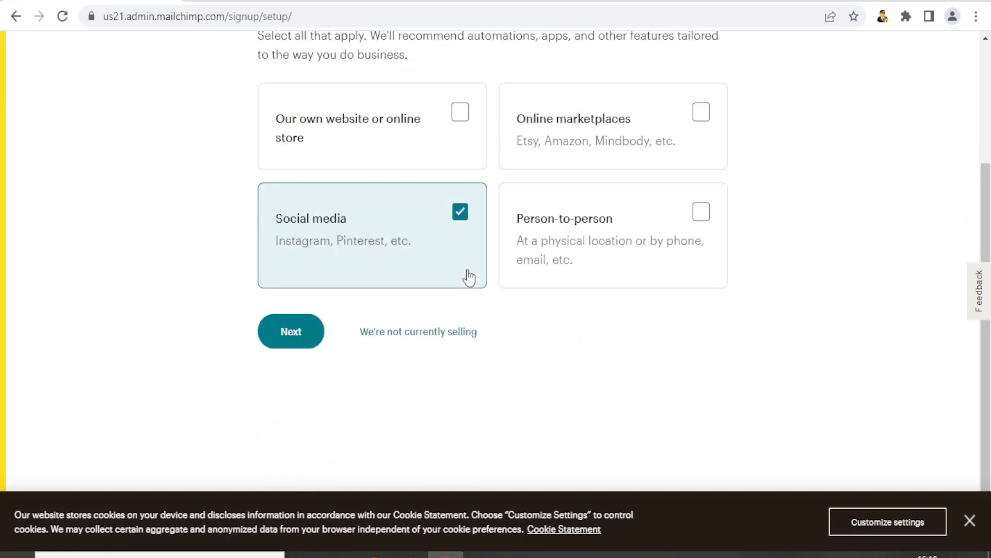
click(298, 338)
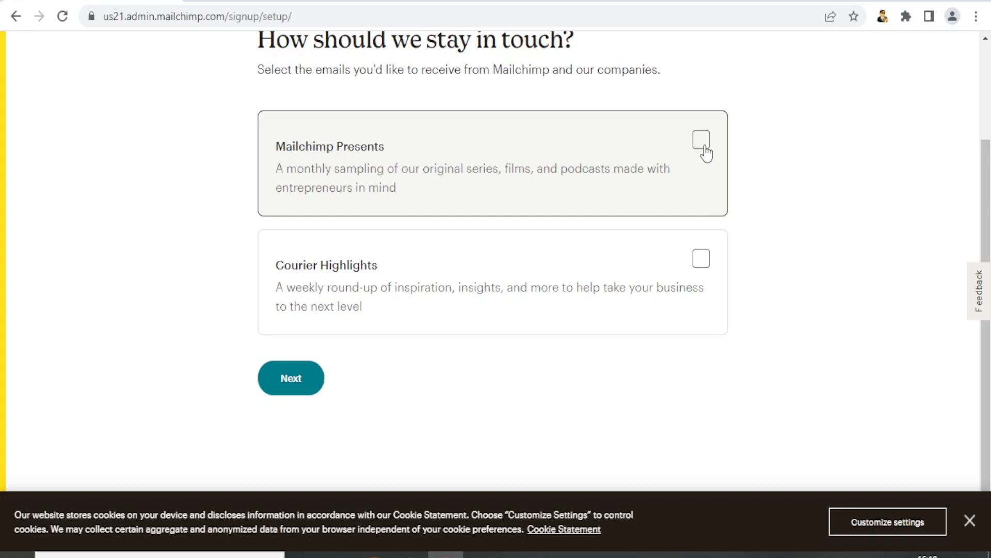
- Subscribe to Mailchimp Presents only, leaving Courier Highlights unselected, and continue the setup
click(704, 150)
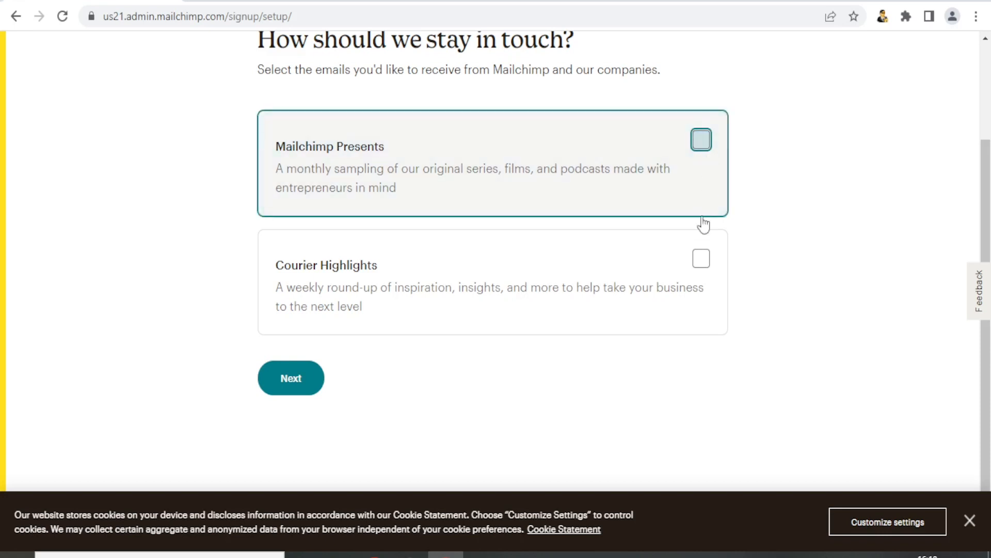
click(701, 260)
click(702, 141)
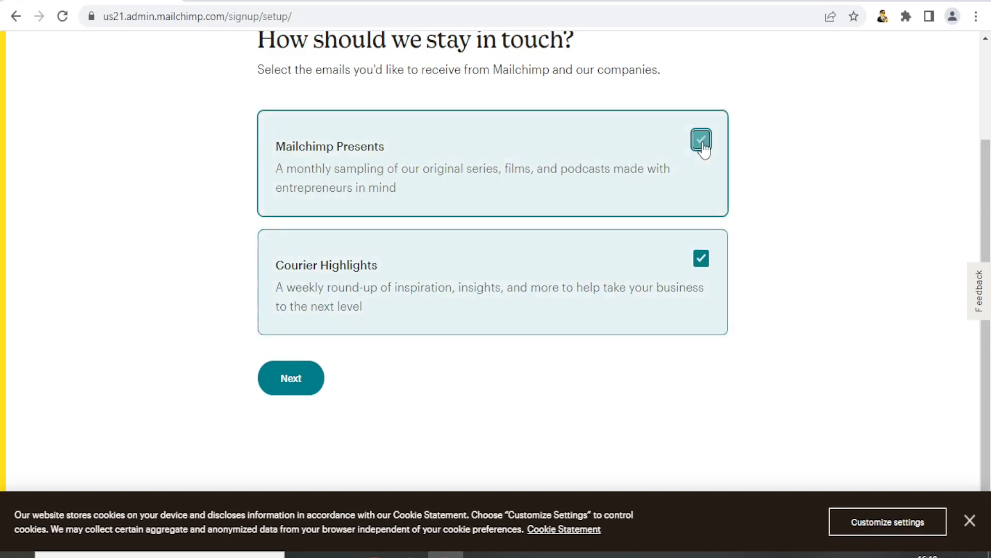
click(701, 262)
click(290, 382)
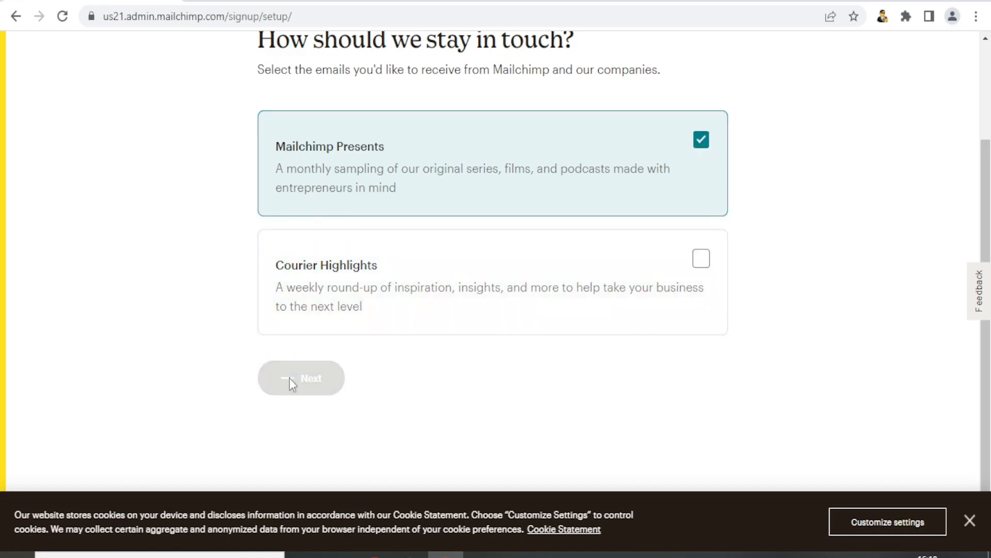
- Continue with the Free plan for 0 - 500 contacts and proceed to the account's home dashboard
drag(988, 210, 988, 138)
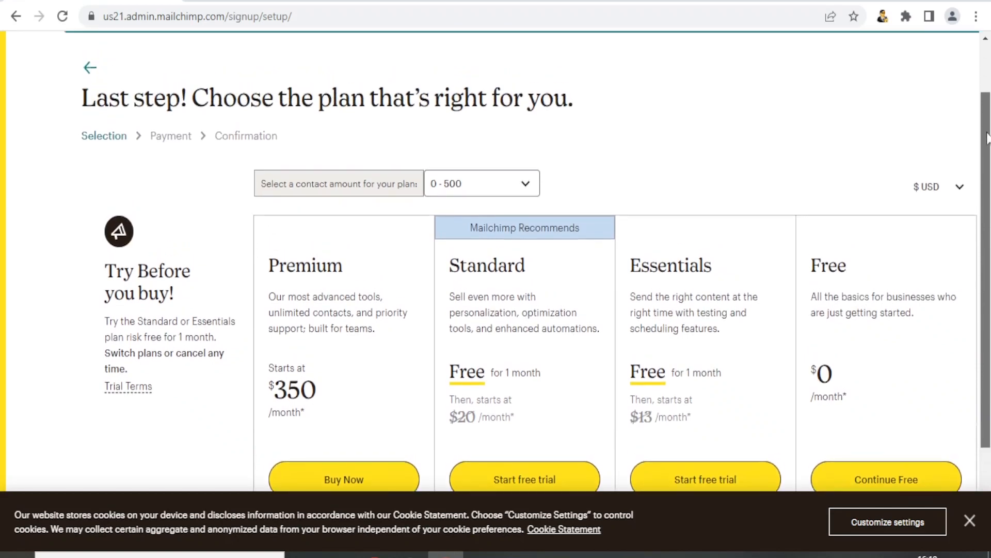
drag(988, 139, 987, 194)
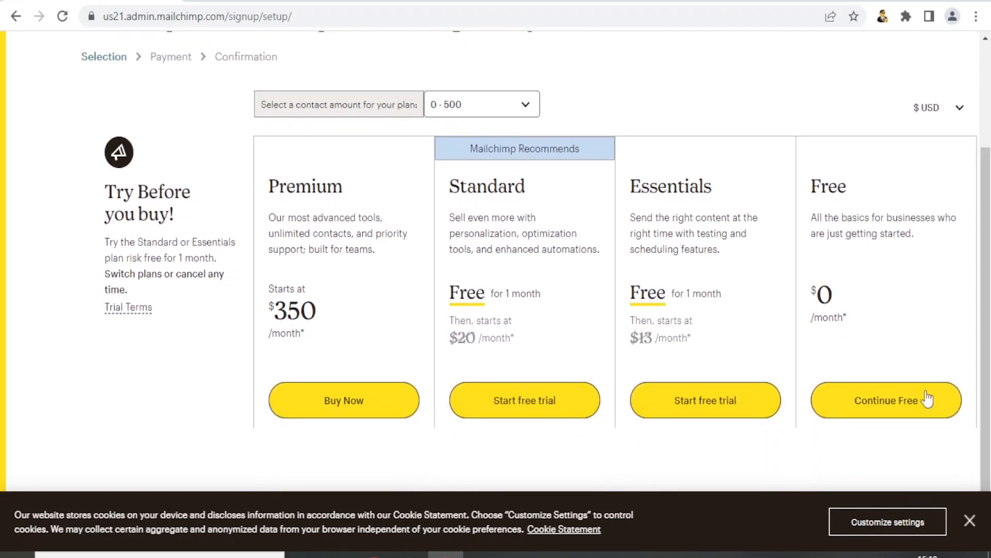
click(912, 408)
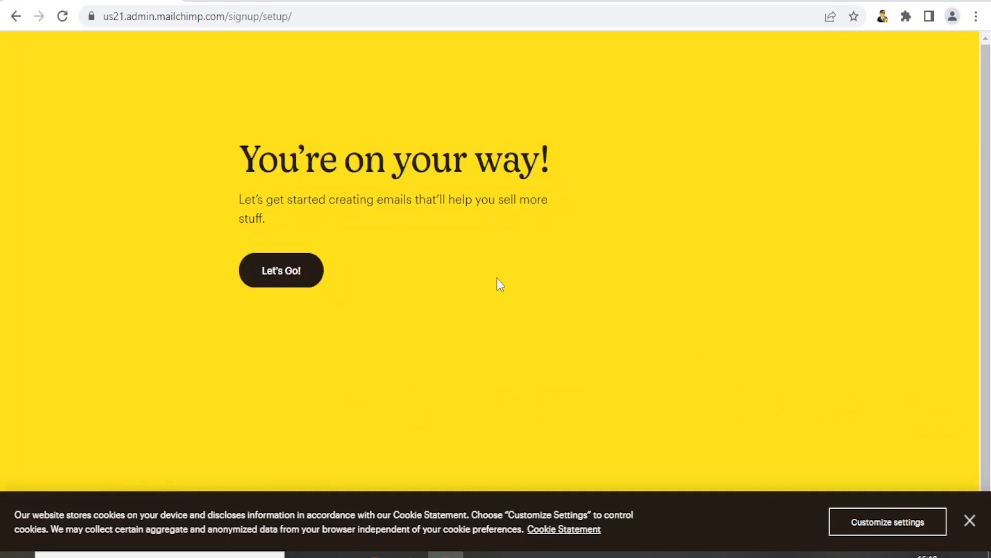
click(299, 267)
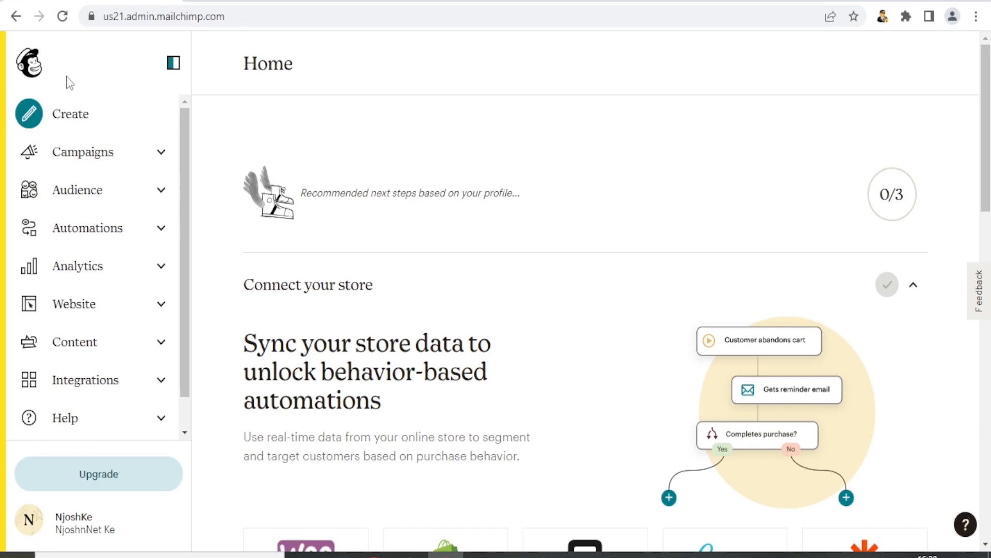
- Look over the recommended next steps on the home dashboard and open the page for creating a campaign
click(36, 74)
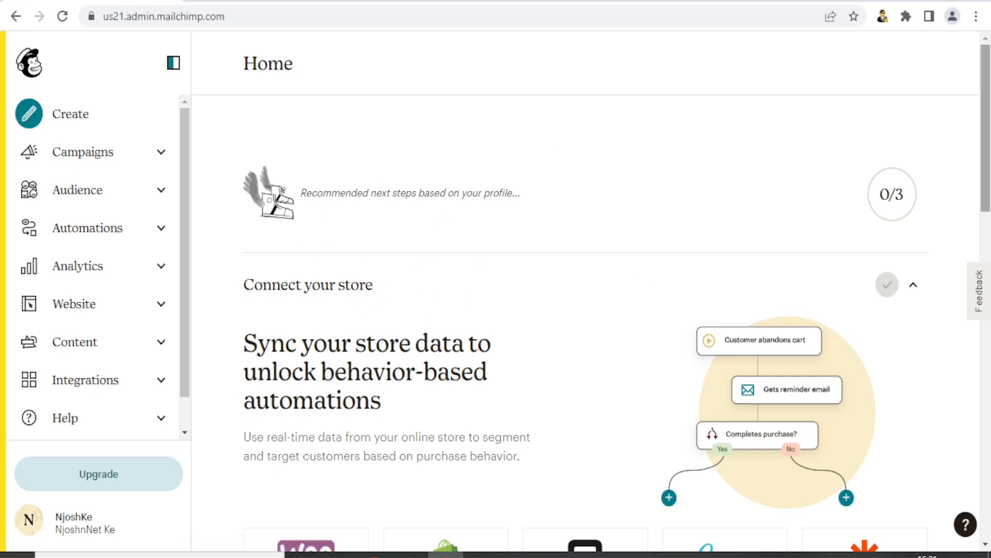
drag(987, 170, 987, 189)
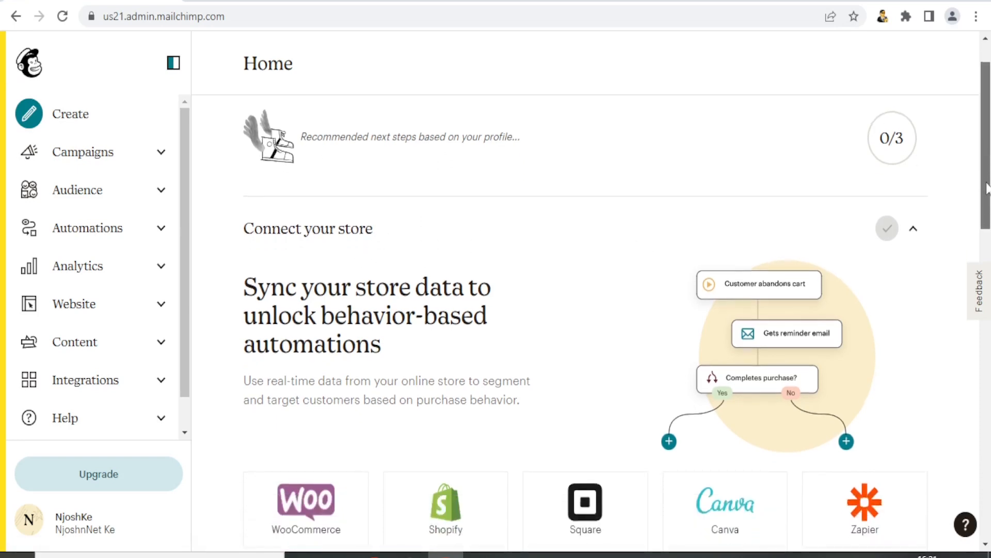
drag(986, 189, 986, 168)
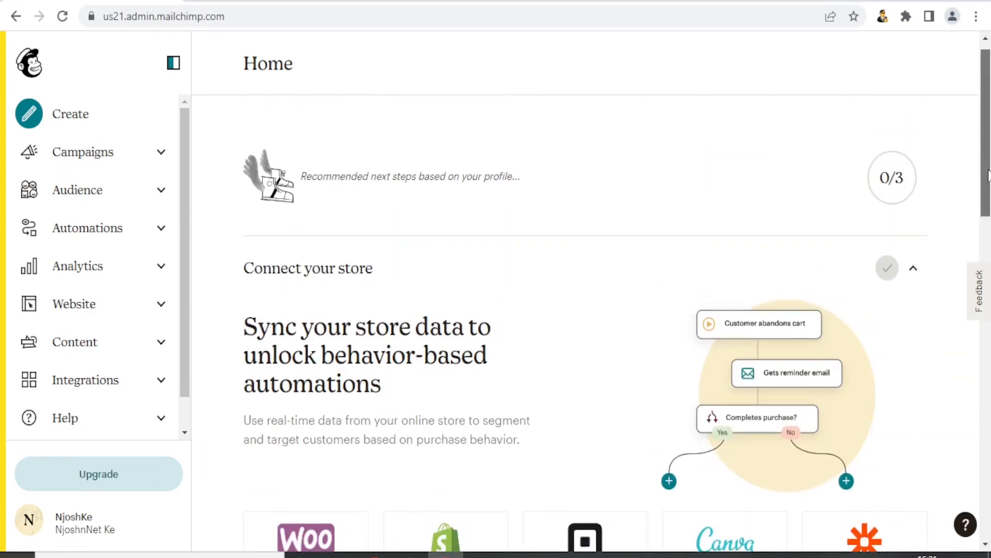
click(79, 127)
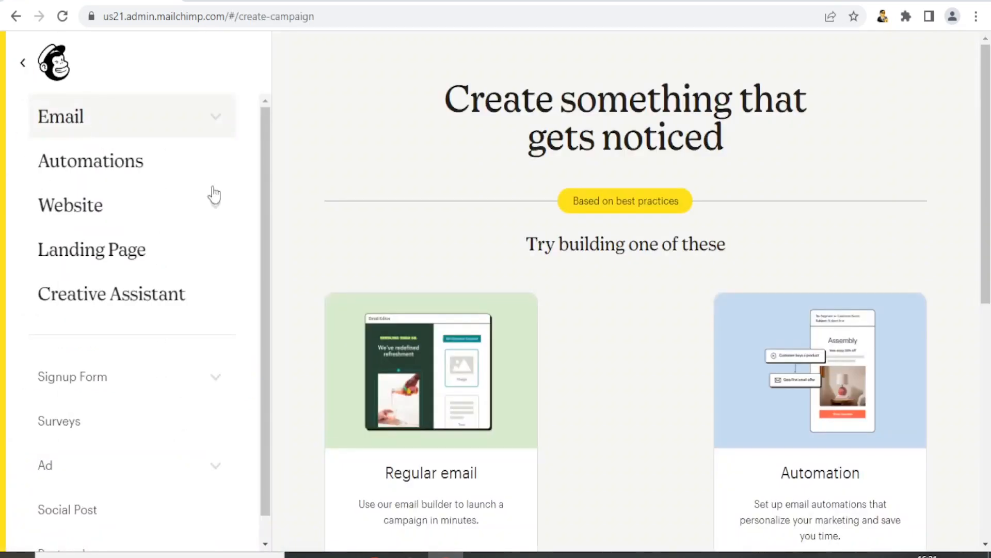
- Look over the suggested campaign types, return to the home dashboard and examine the Audience dashboard
drag(986, 202, 976, 336)
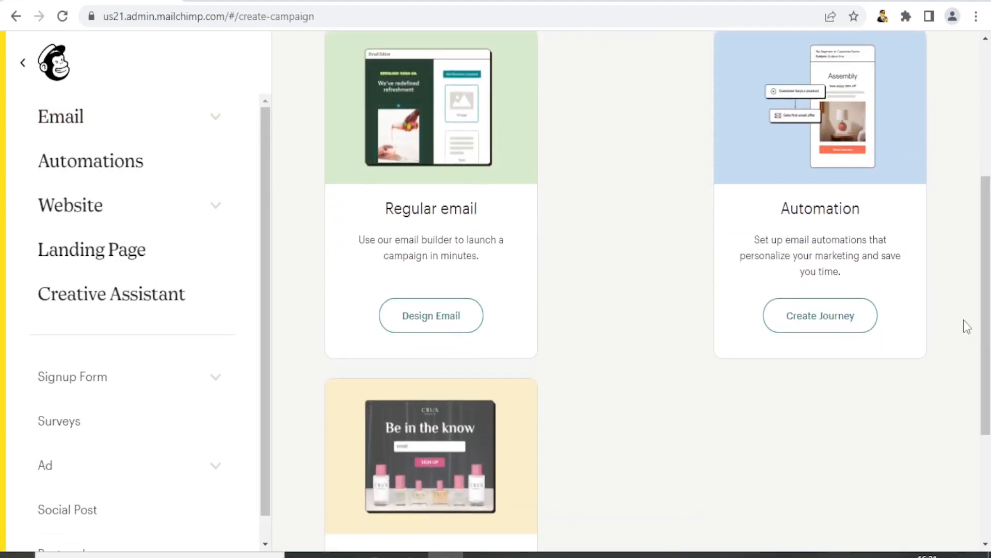
click(53, 62)
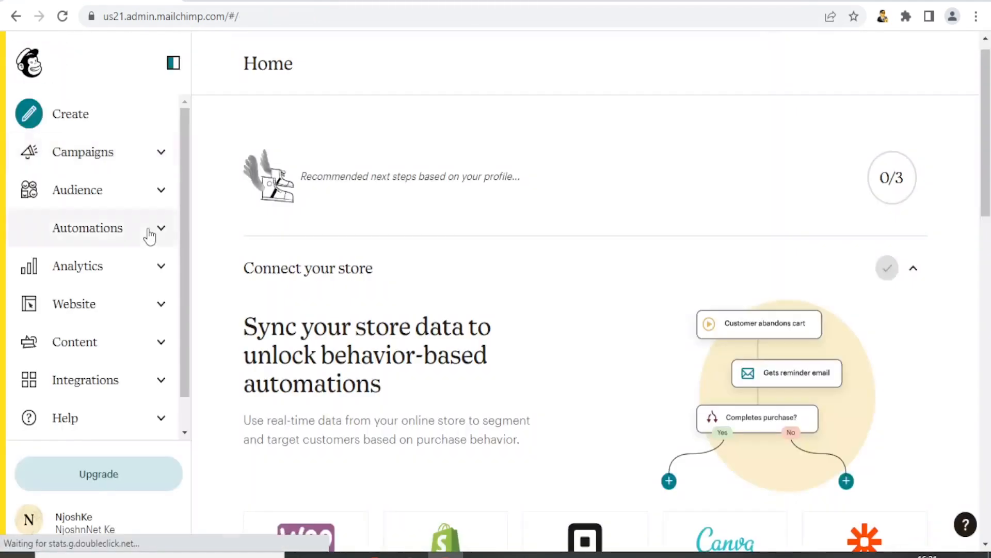
click(151, 196)
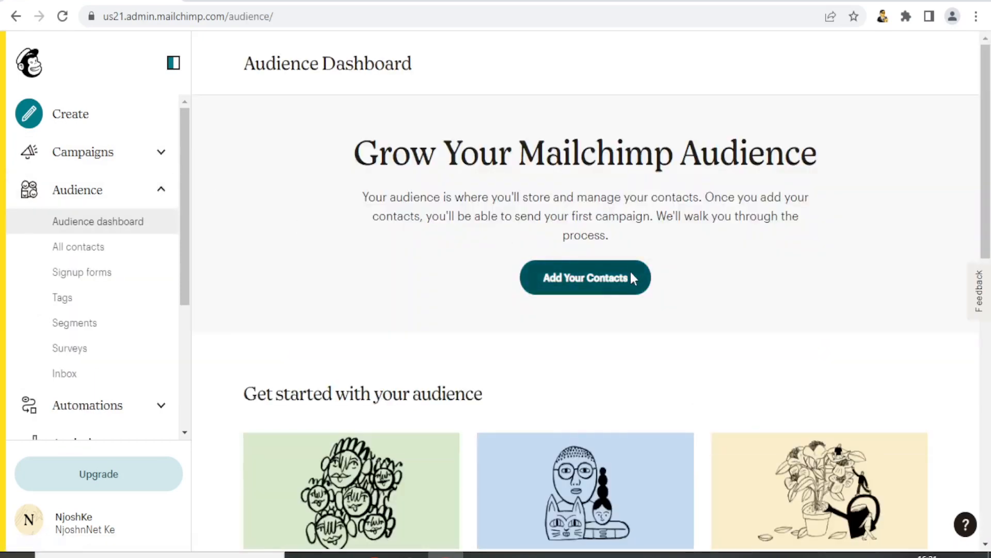
scroll(986, 257, down, 2)
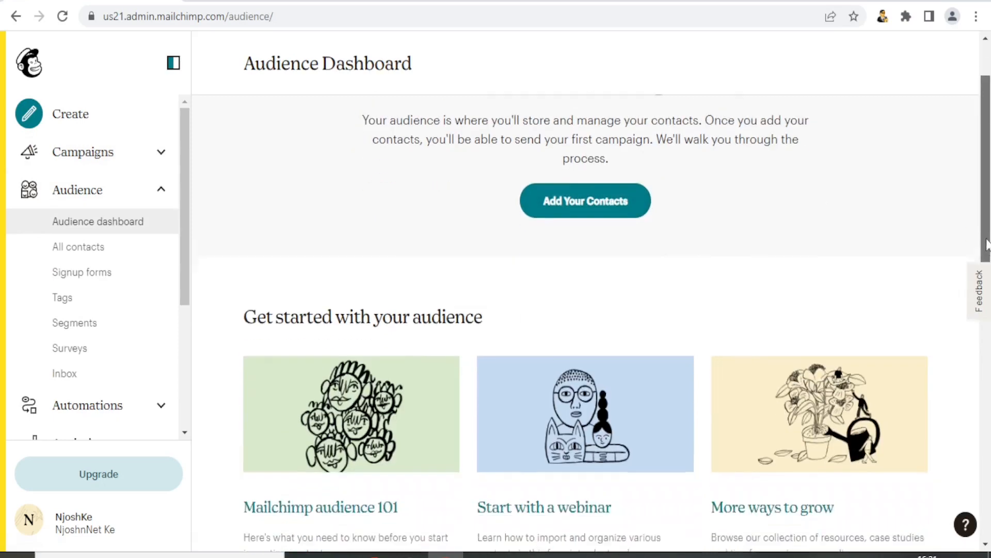
scroll(986, 257, up, 3)
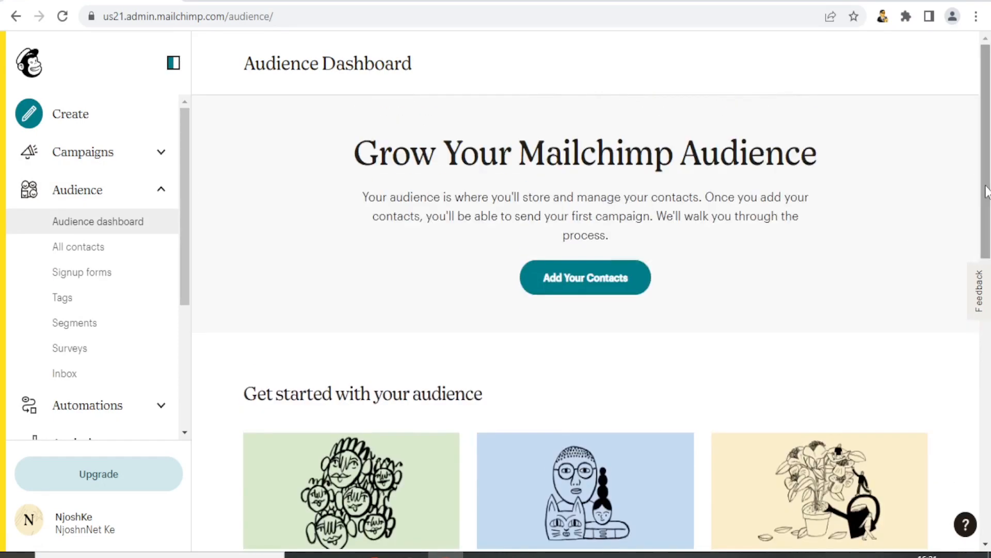
- Review the methods offered for adding contacts to the audience and leave the import without choosing one
click(599, 284)
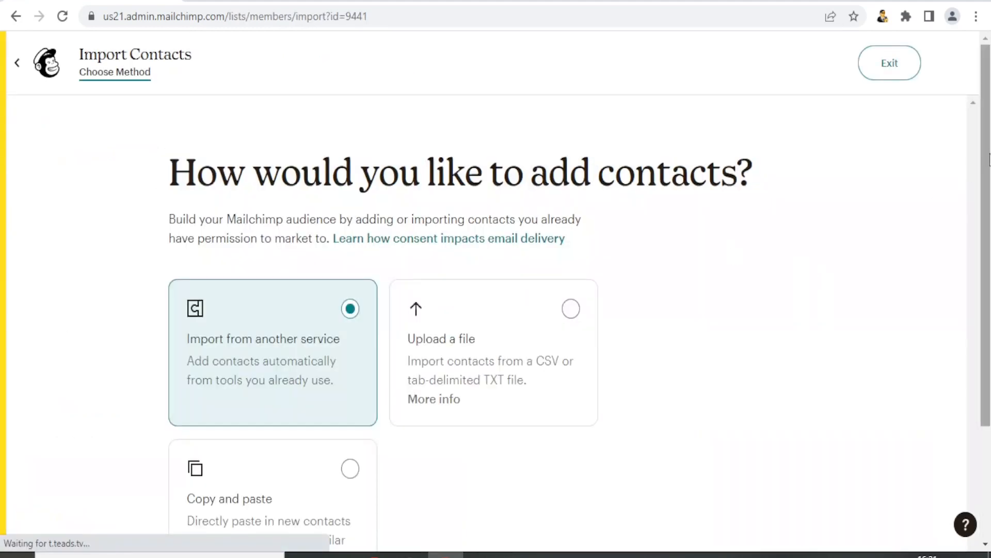
scroll(988, 186, down, 1)
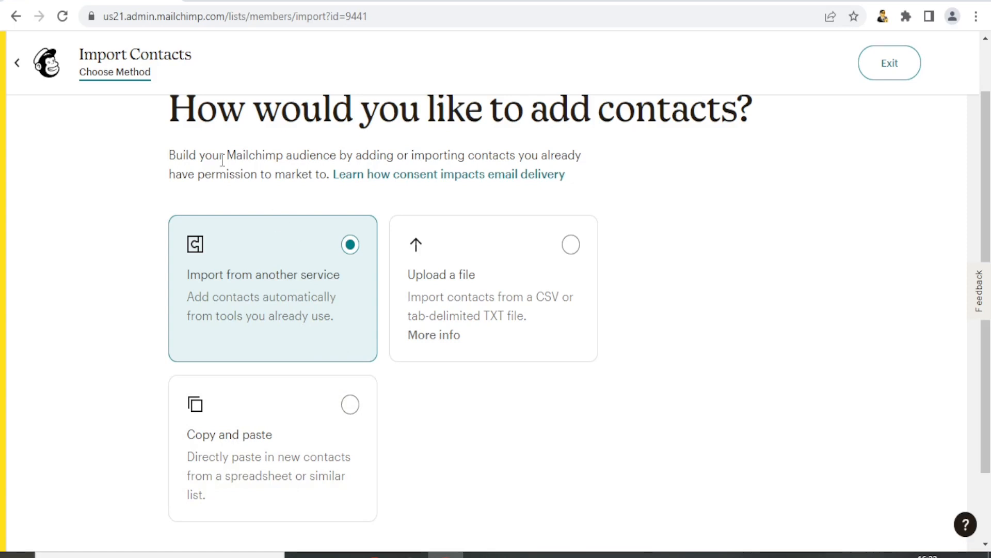
click(33, 75)
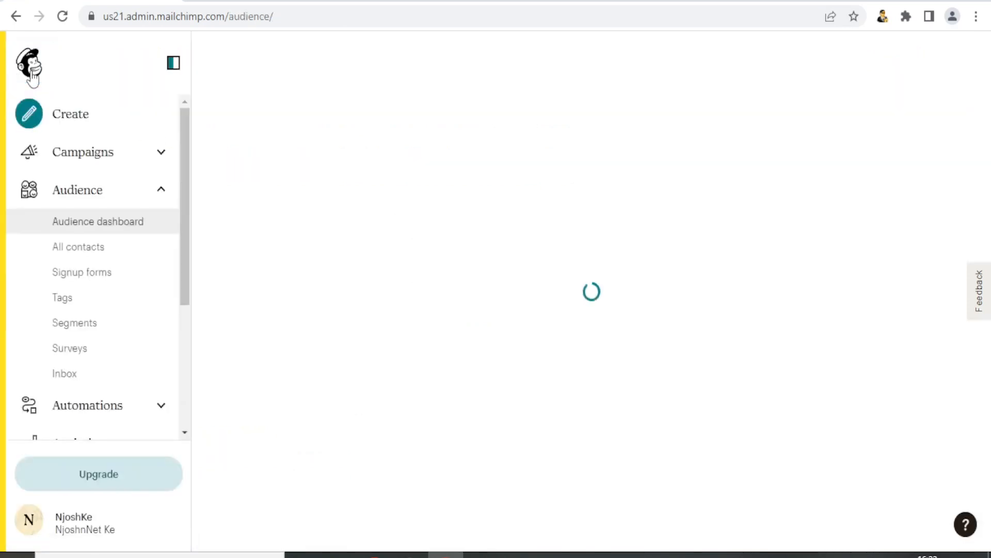
- Examine the audience's Tags page and its form for naming a new tag, and close the form without creating one
click(88, 301)
drag(988, 177, 988, 269)
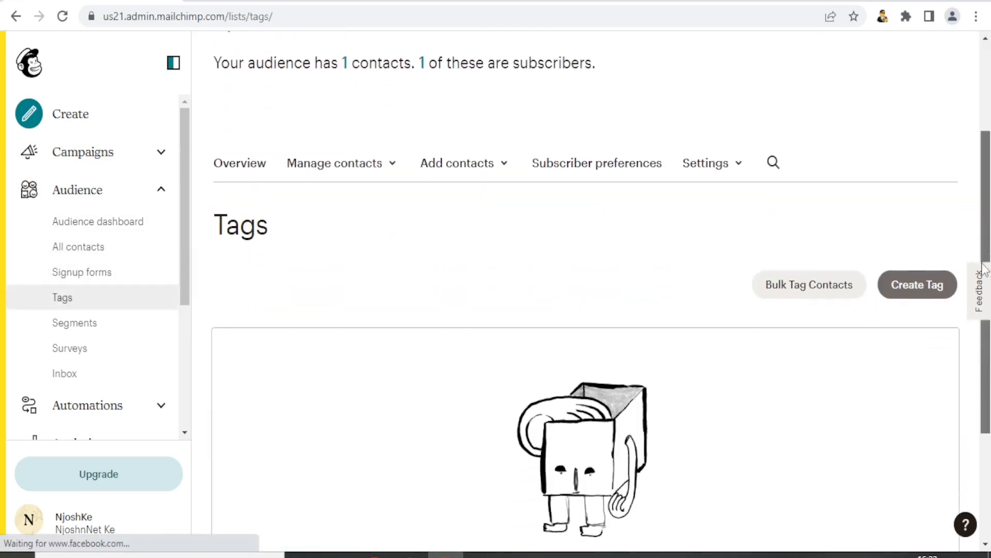
click(918, 292)
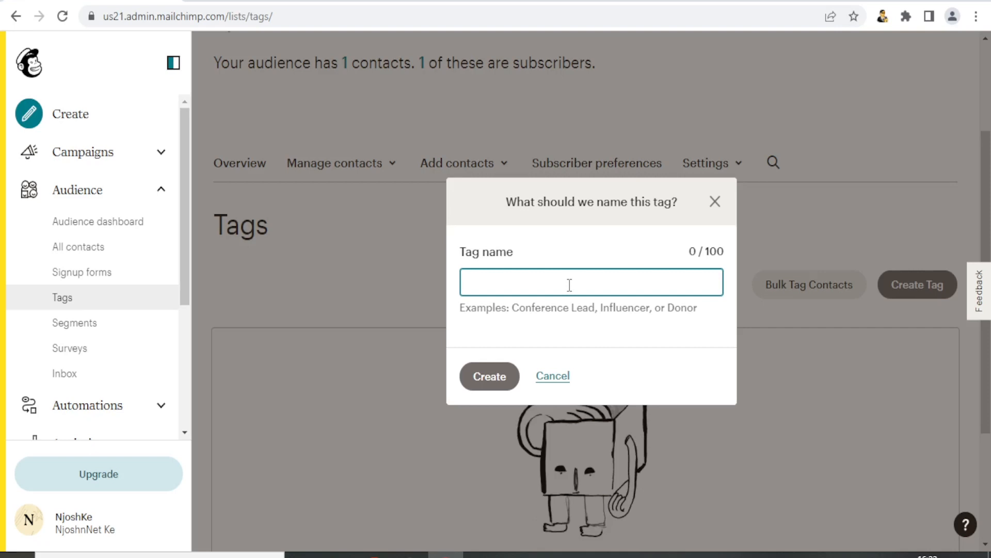
click(716, 207)
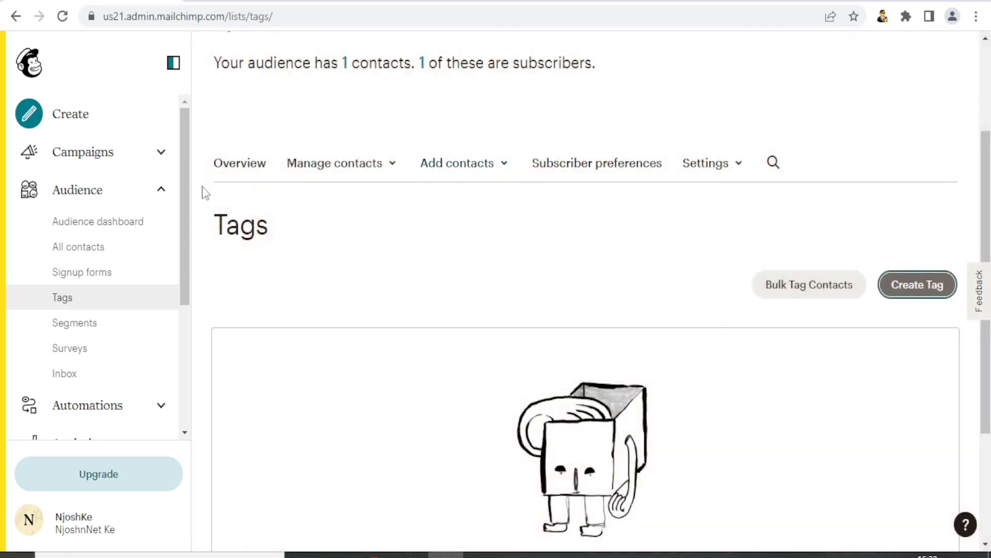
- Examine the audience's Segments page and the segment builder, and close the builder without creating a segment
click(115, 334)
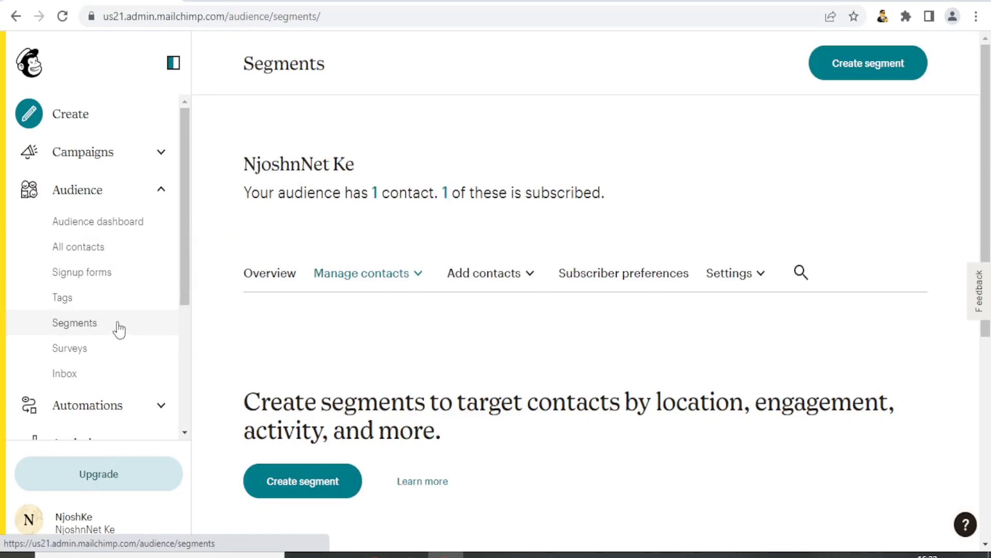
click(292, 482)
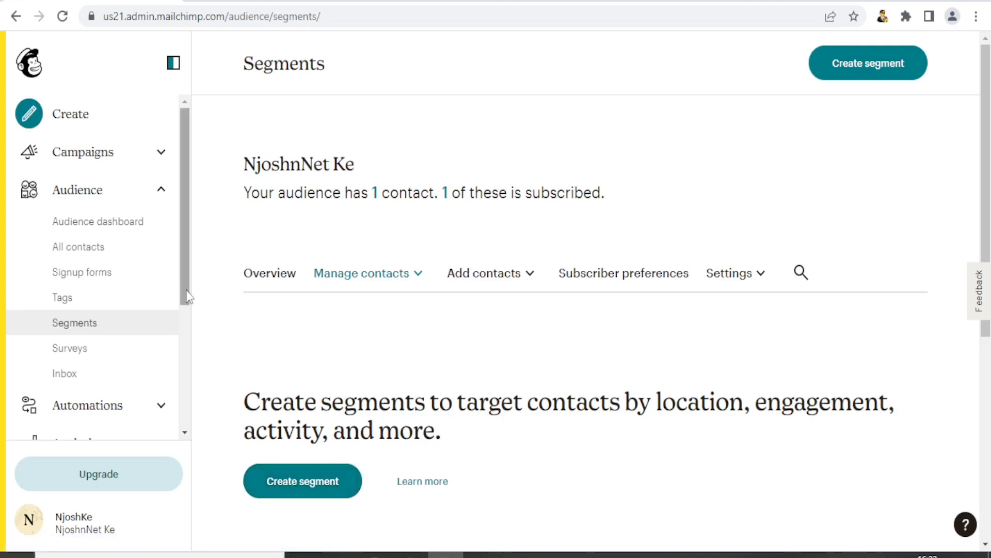
drag(182, 284, 182, 290)
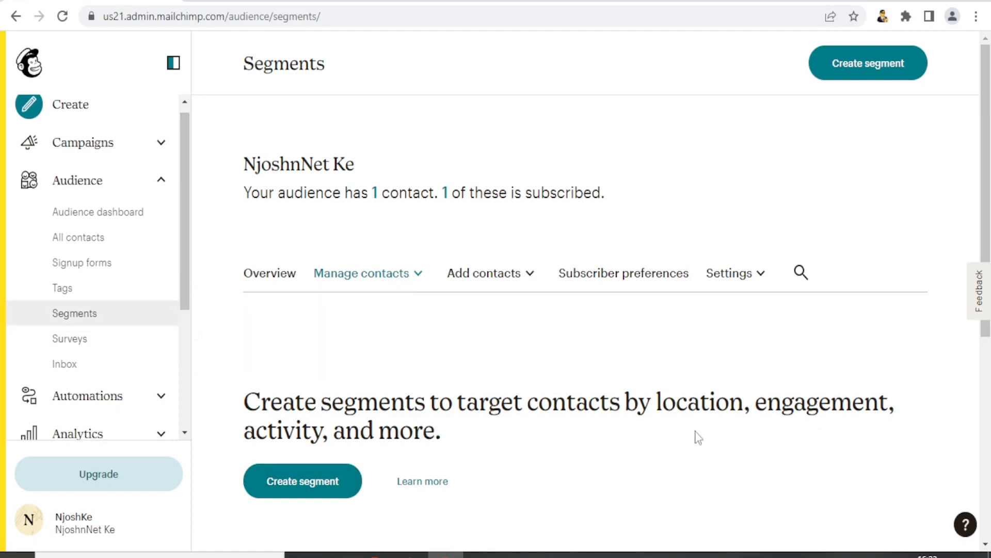
click(294, 488)
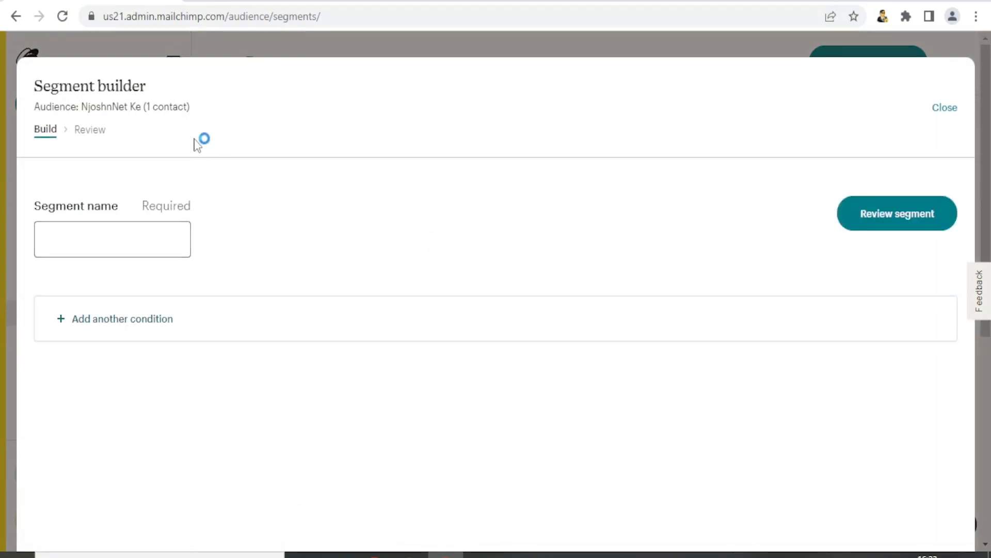
click(939, 111)
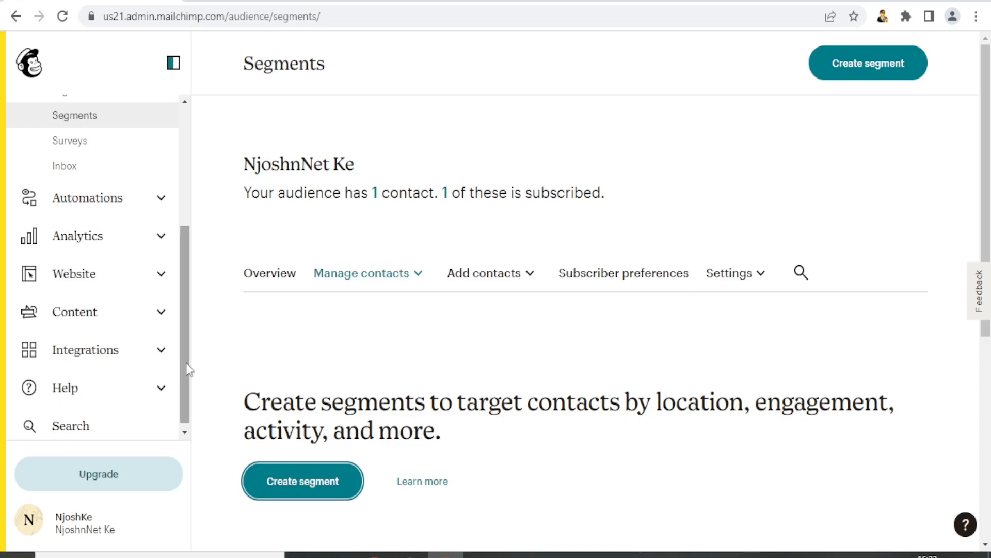
drag(185, 362, 179, 163)
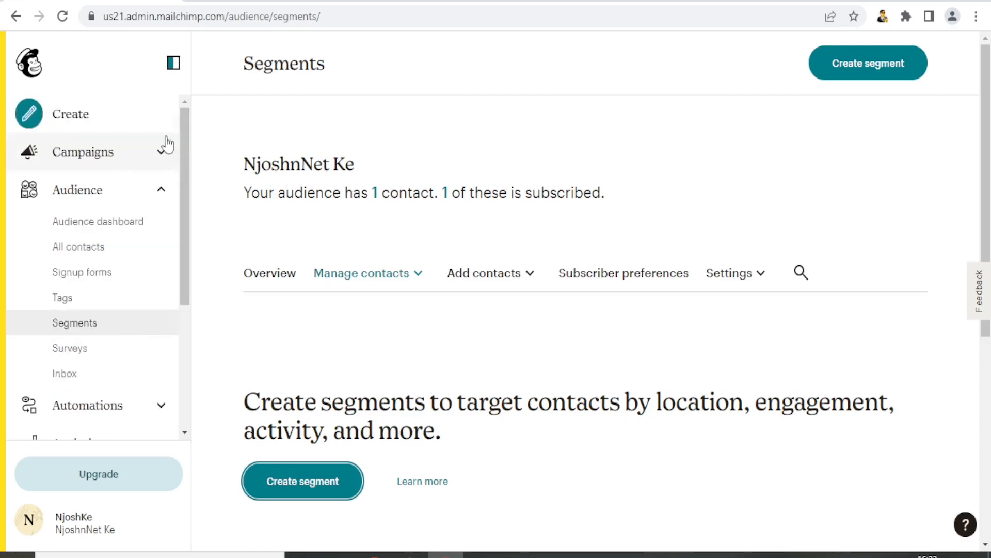
- Create a regular email campaign named "Mid Year Offer" and begin setting it up
click(70, 120)
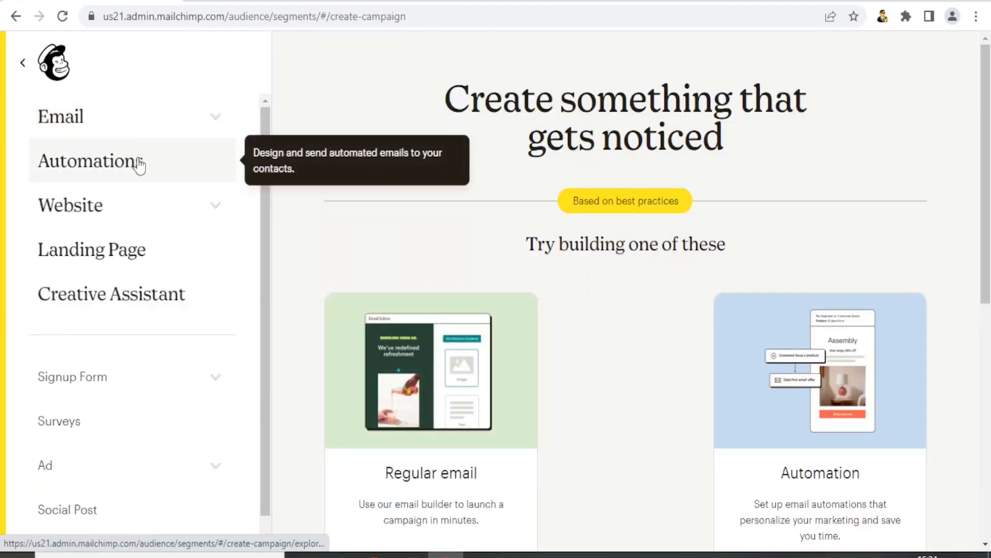
click(169, 122)
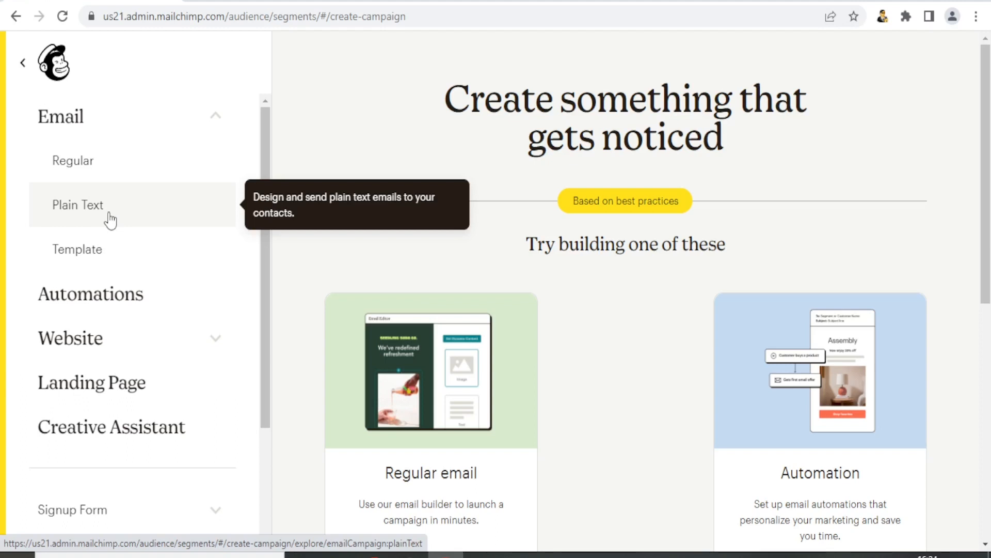
click(107, 180)
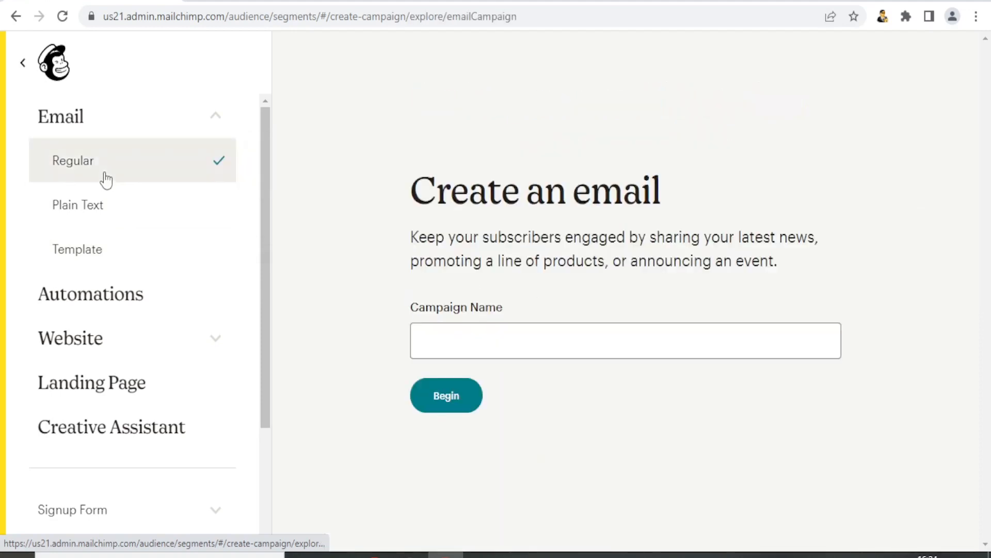
click(433, 339)
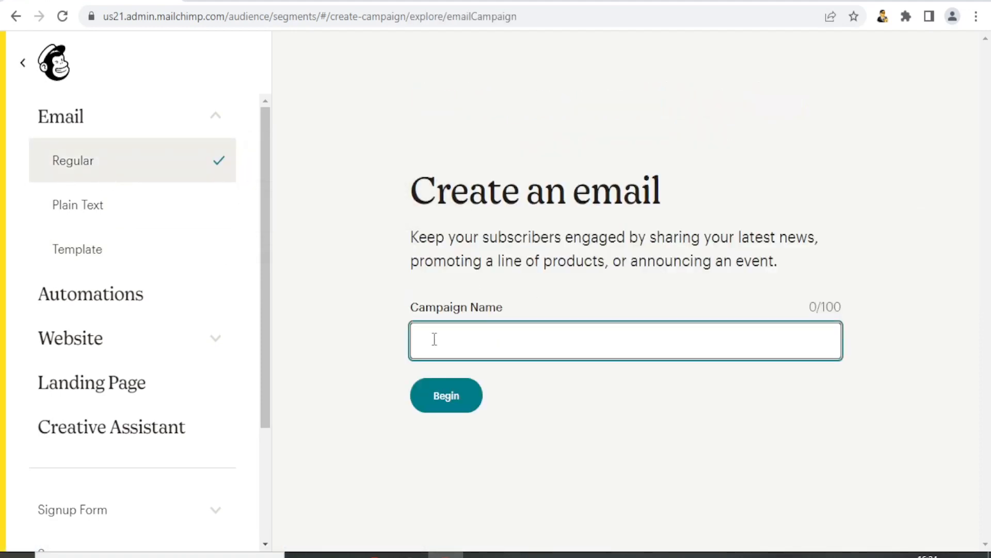
text(Mad Year Offer)
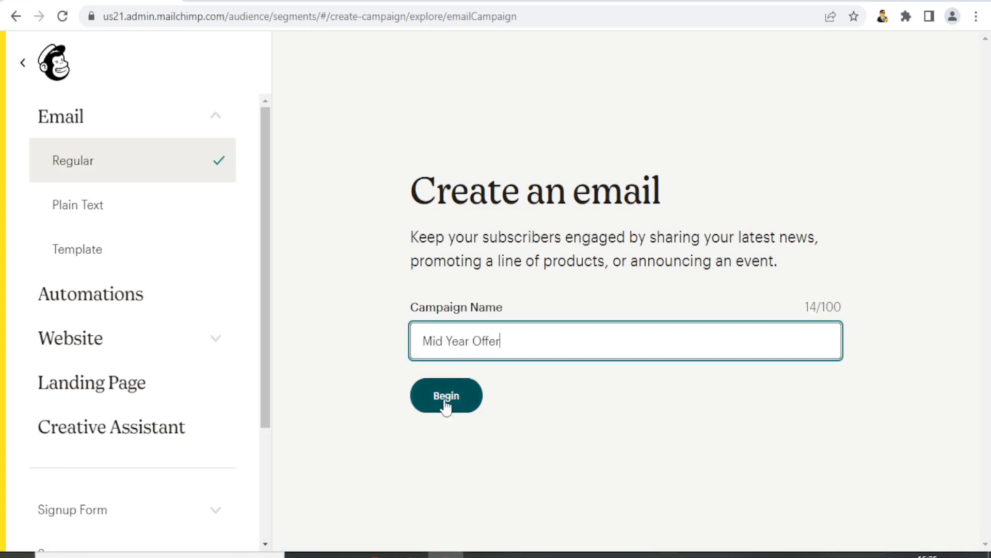
click(446, 406)
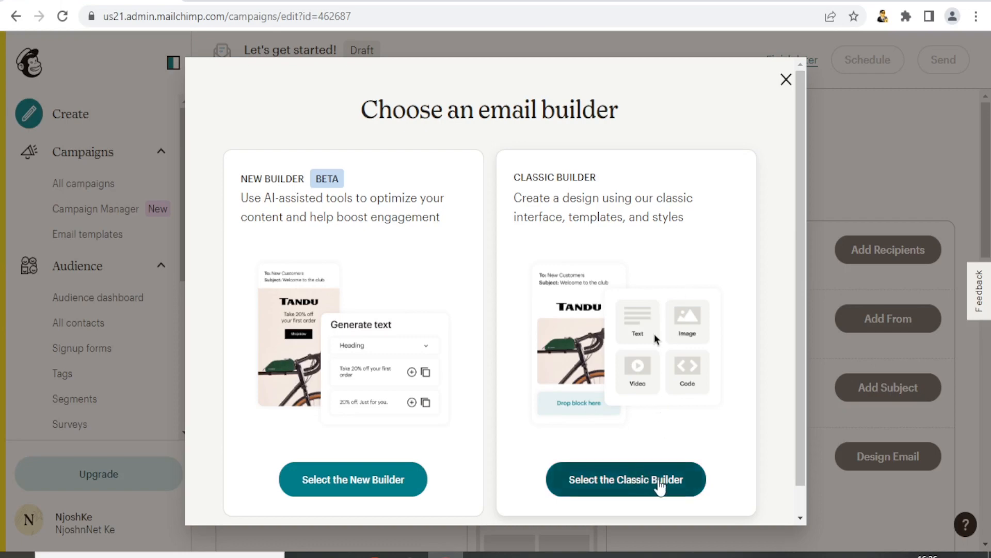
- Choose the Classic Builder for the email and apply the featured Make an Announcement layout
click(659, 479)
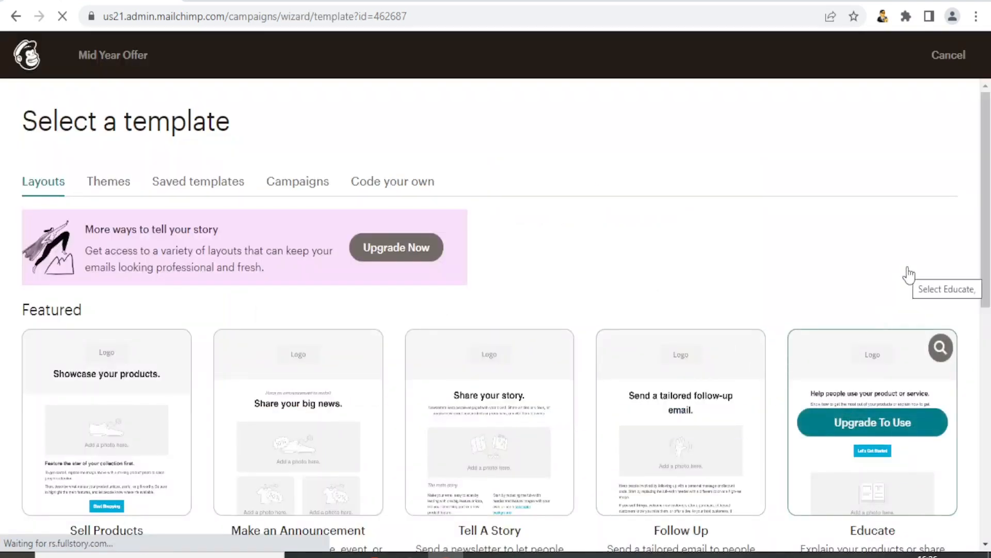
drag(987, 160, 987, 163)
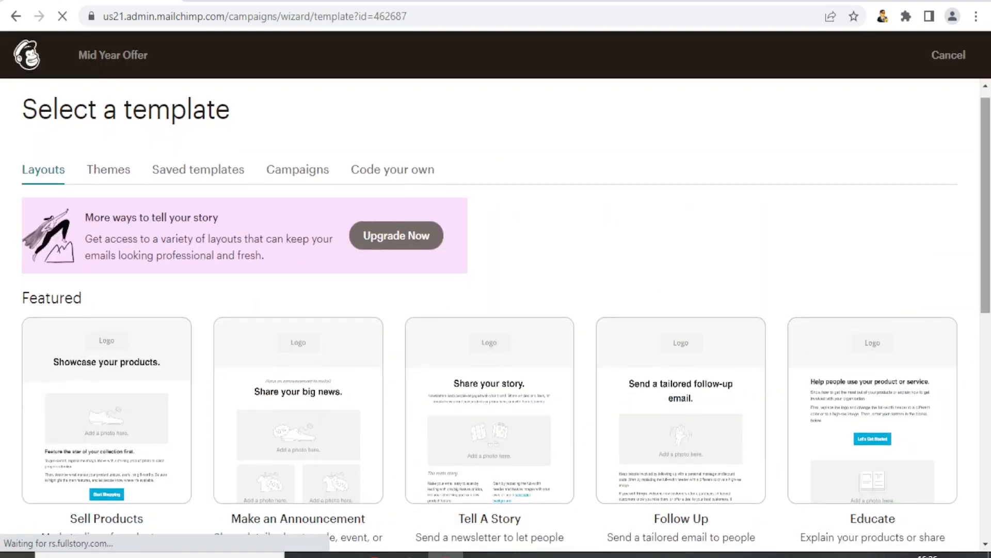
scroll(989, 172, down, 1)
drag(989, 172, 989, 254)
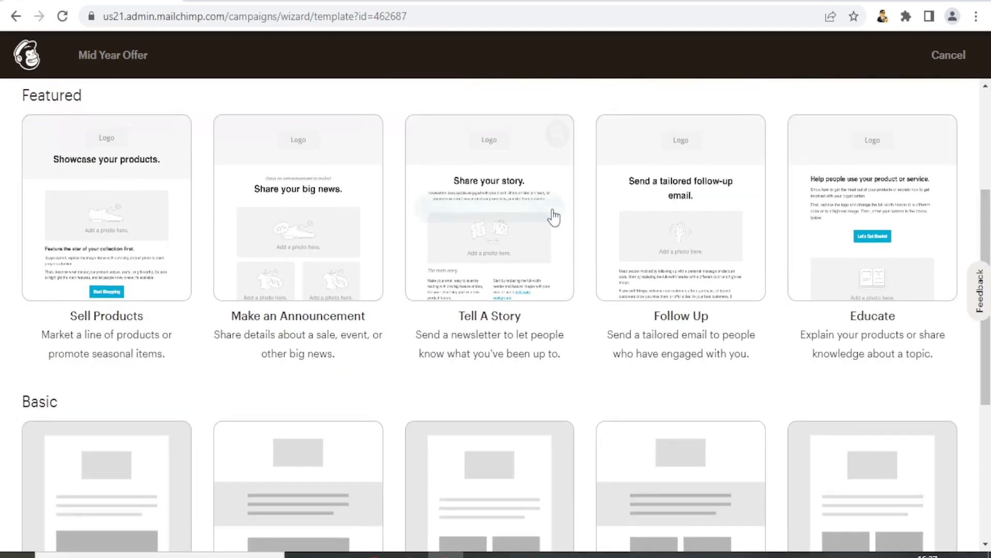
click(268, 223)
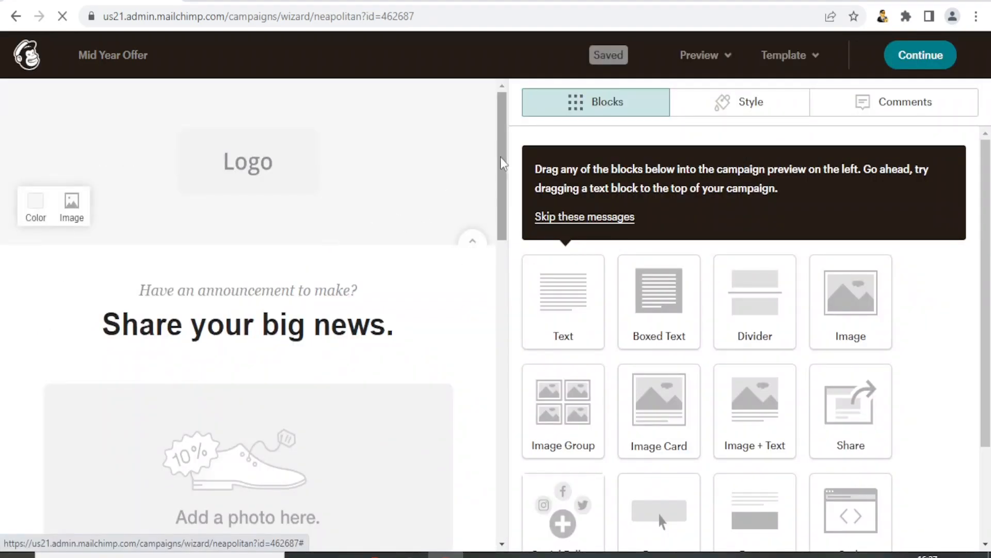
- Look through the announcement template and open its header logo block for editing
drag(501, 159, 501, 223)
mouse_move(500, 250)
mouse_down()
mouse_move(505, 354)
mouse_move(495, 159)
mouse_up()
mouse_move(306, 296)
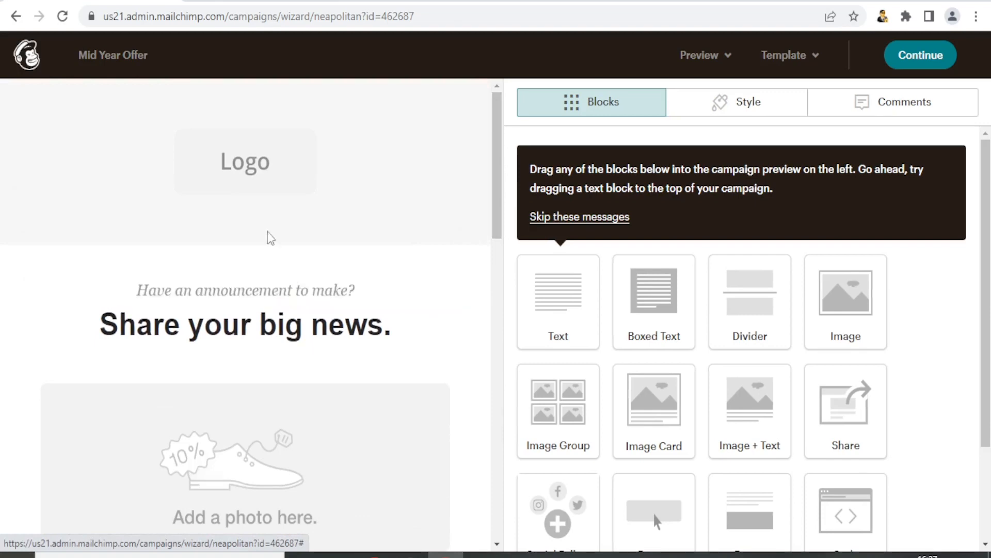
mouse_move(355, 157)
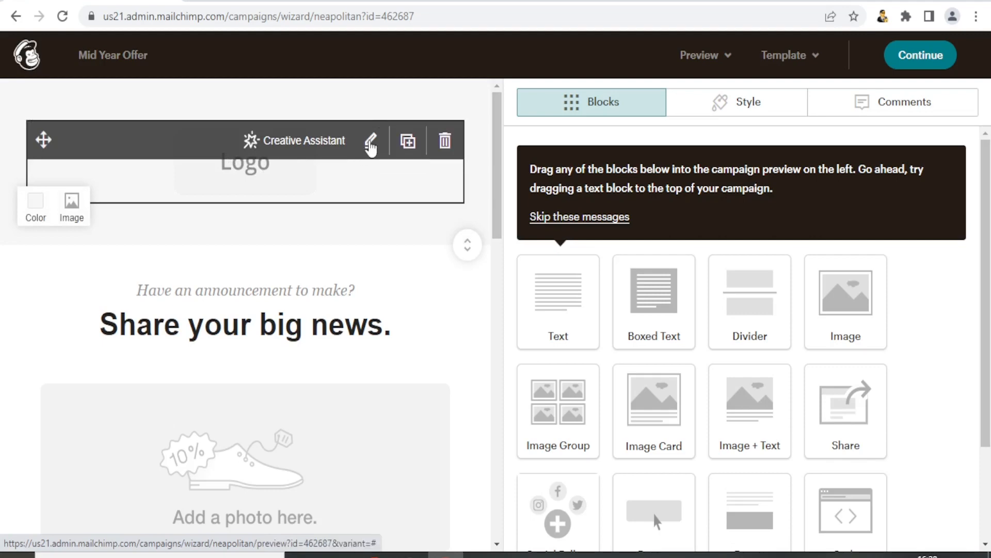
click(371, 146)
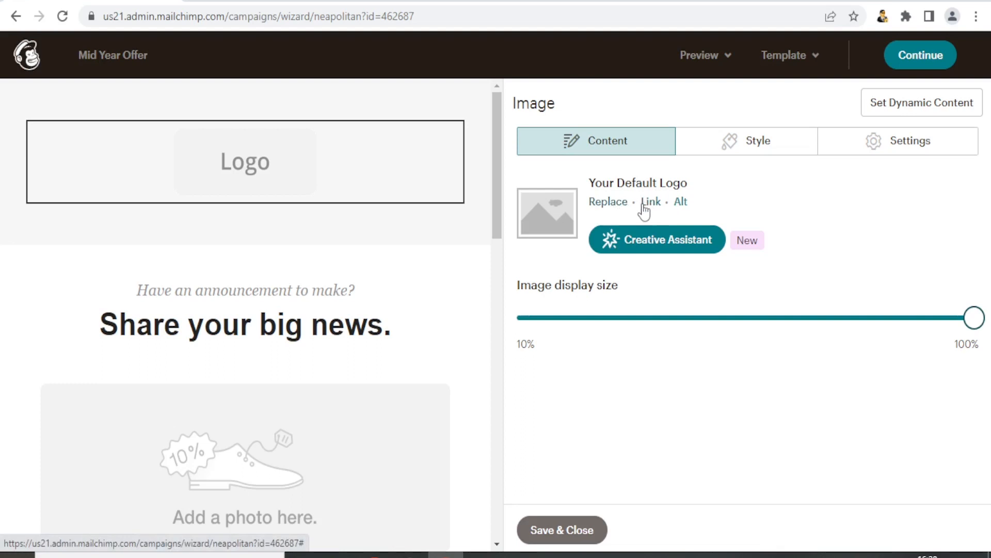
- Review the logo image's style and settings options and return to its content options
click(771, 145)
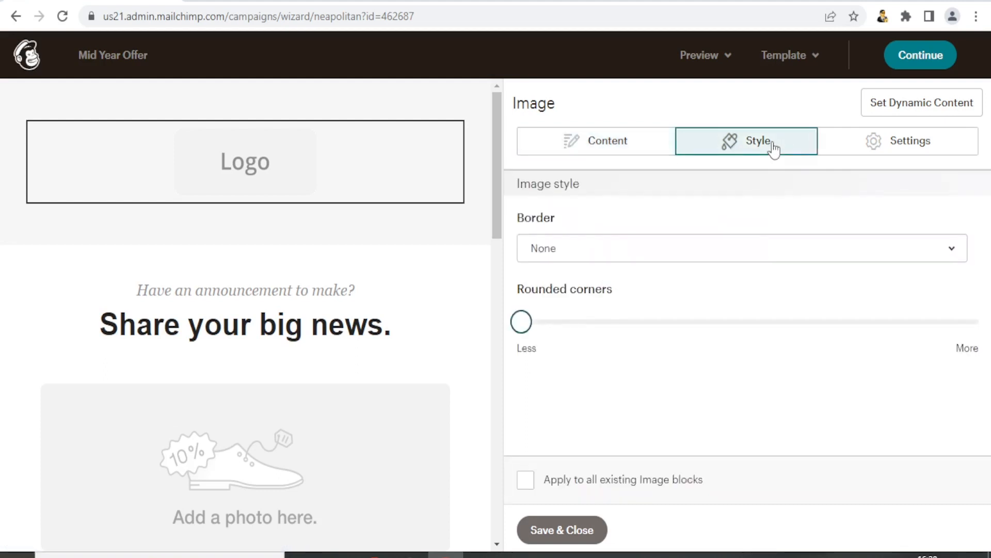
click(901, 142)
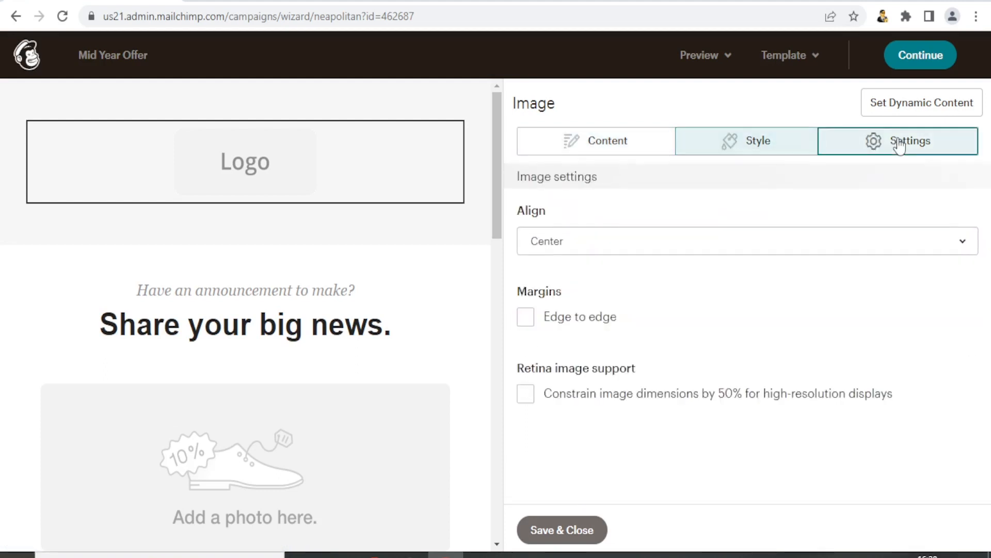
click(603, 151)
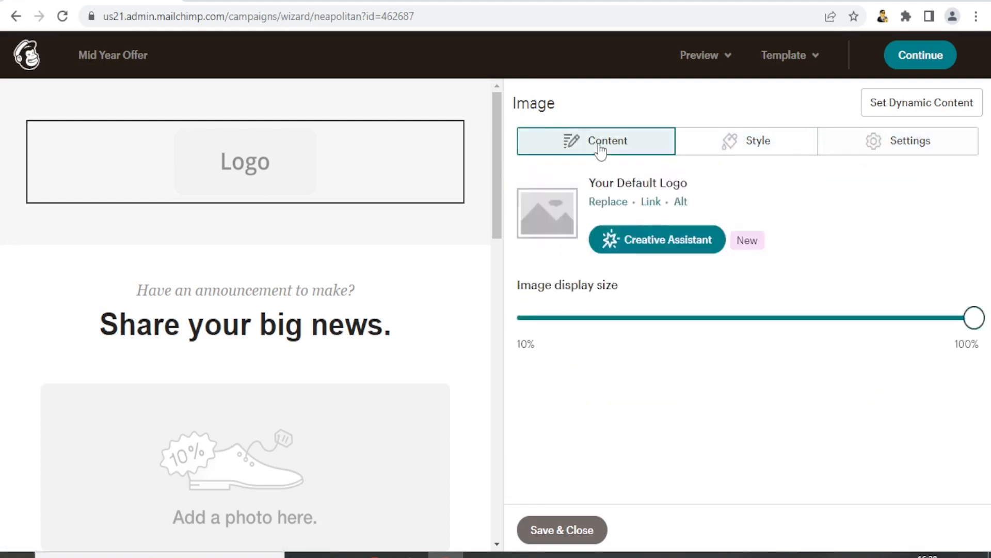
- Replace the header's default logo with the uploaded image "logo new 2022 b" from the photos folder on Local Disk (E:)
click(597, 204)
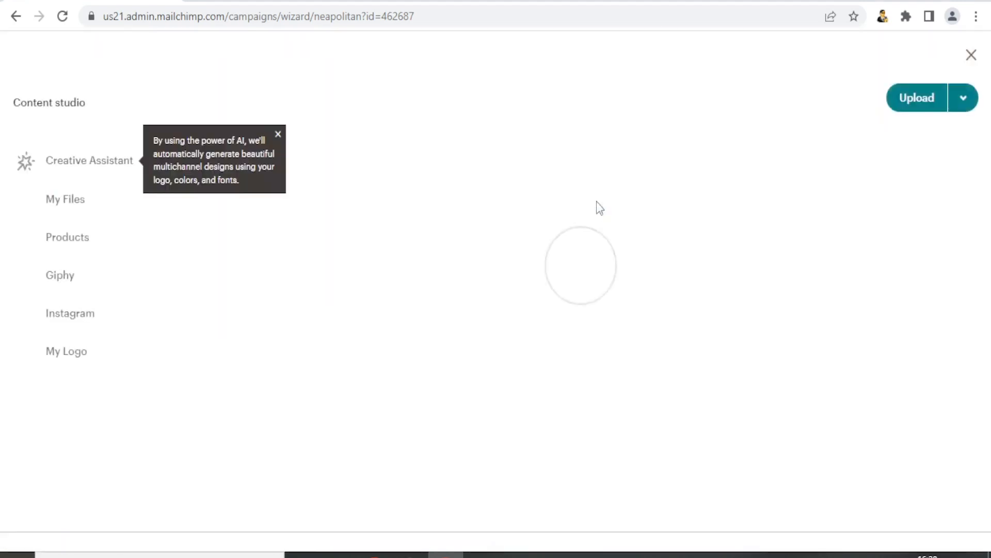
click(927, 99)
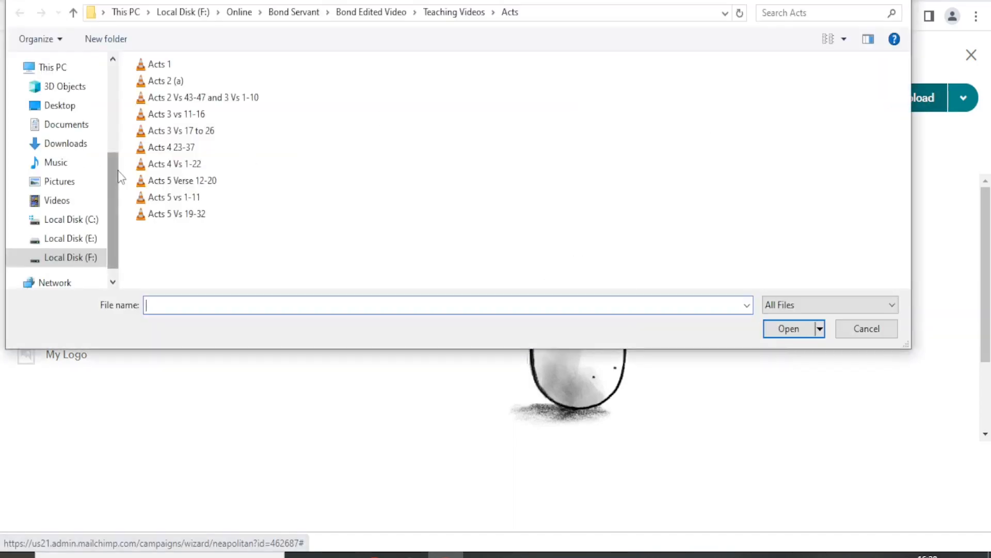
click(61, 238)
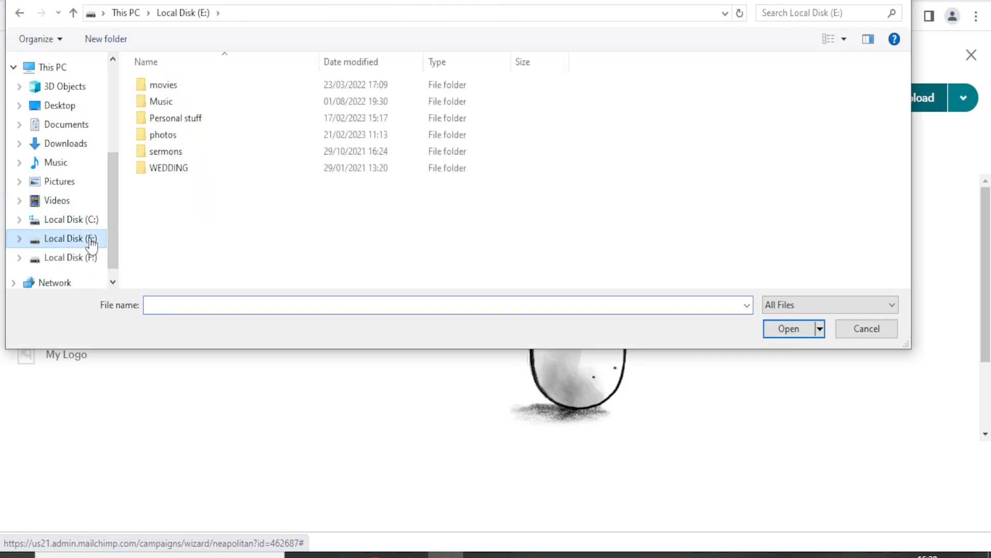
double_click(162, 137)
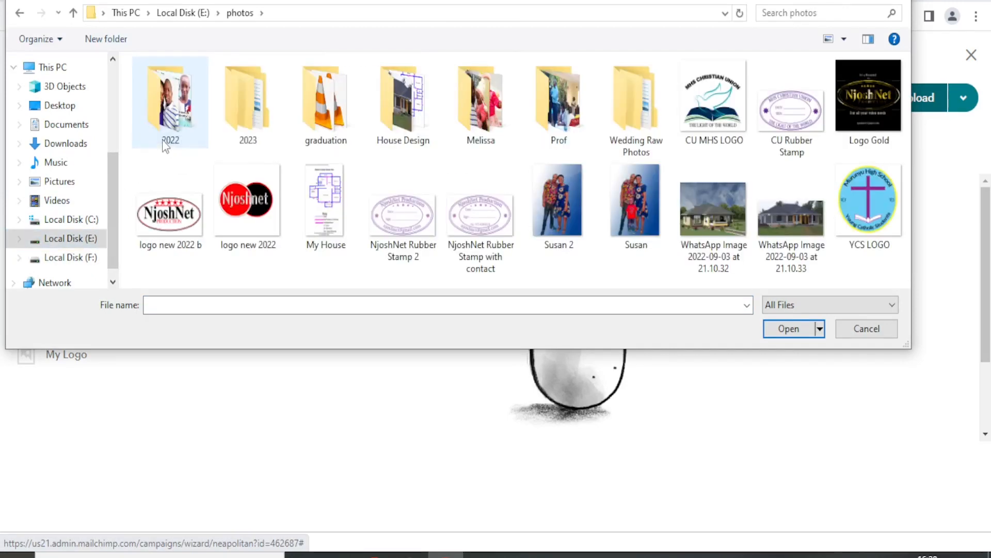
click(168, 217)
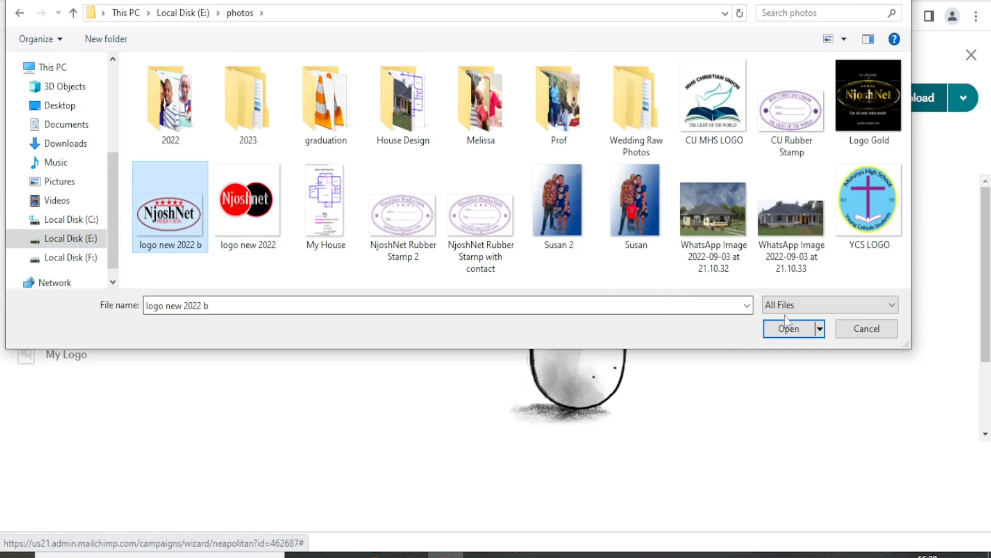
click(801, 335)
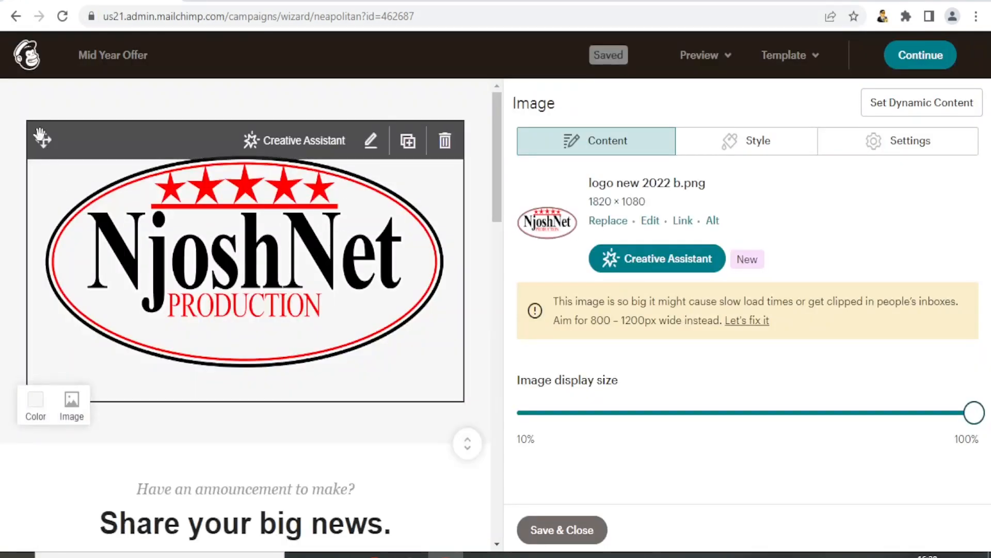
drag(58, 162, 113, 327)
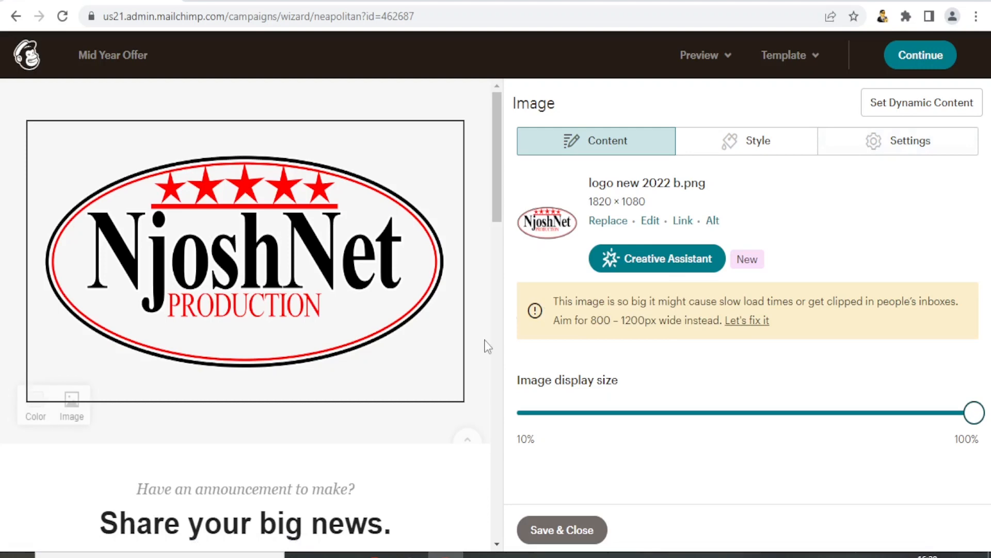
- Replace the announcement heading "Share your big news." with "First quarter offers"
drag(495, 201, 493, 229)
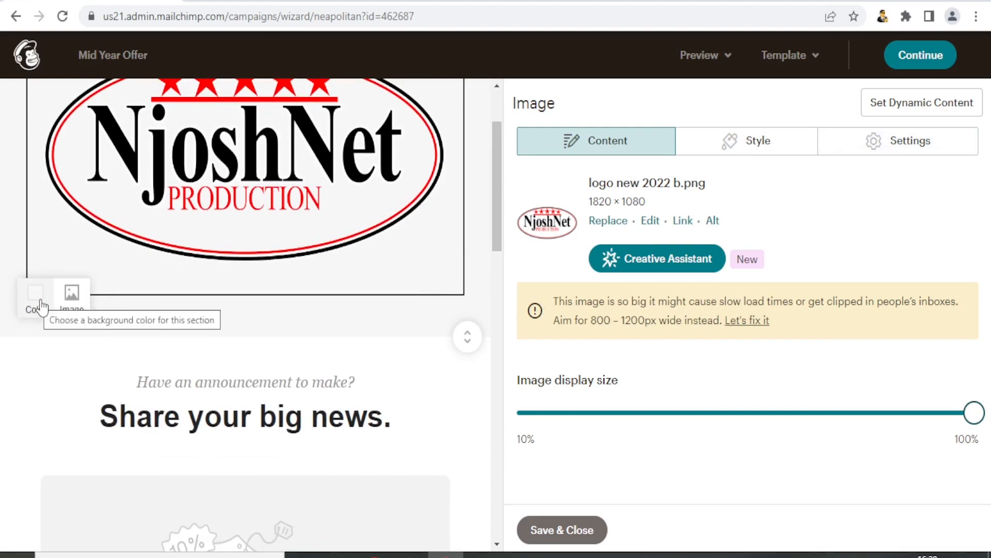
drag(498, 240, 497, 277)
mouse_move(186, 259)
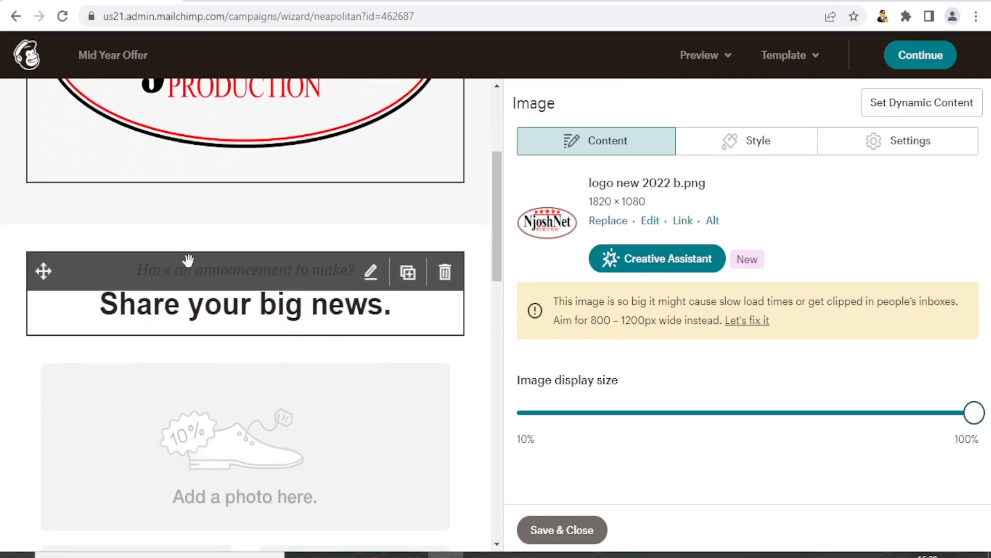
click(370, 278)
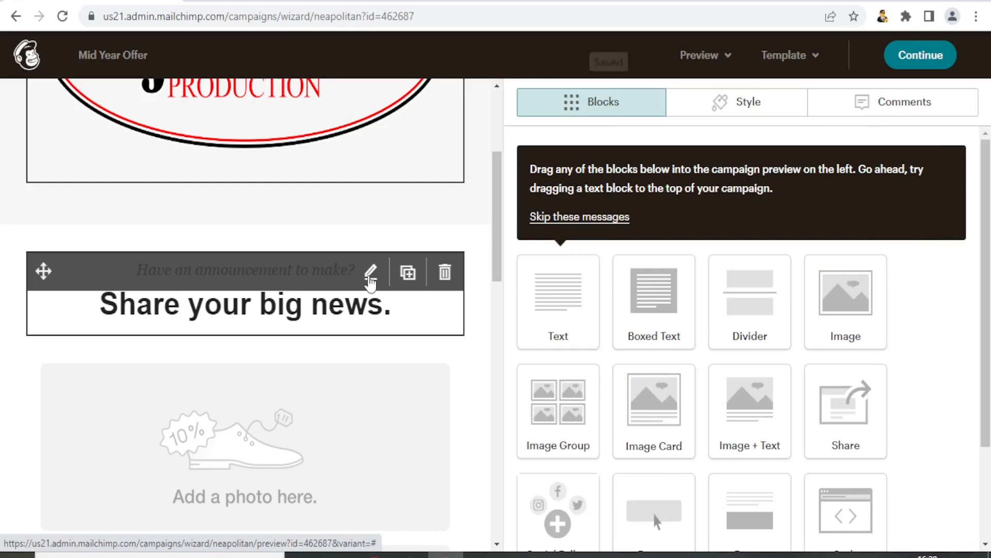
click(372, 272)
drag(696, 275, 517, 285)
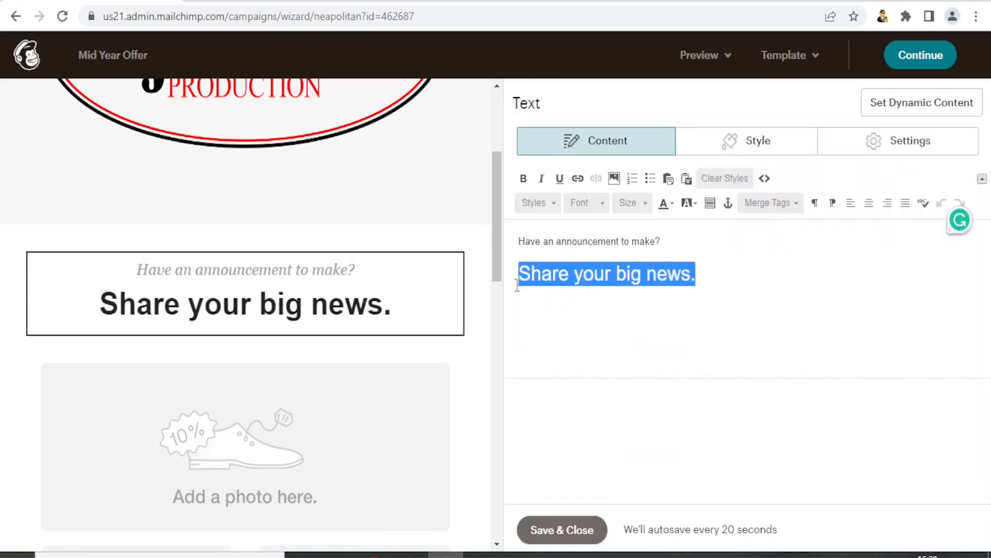
text(Fir)
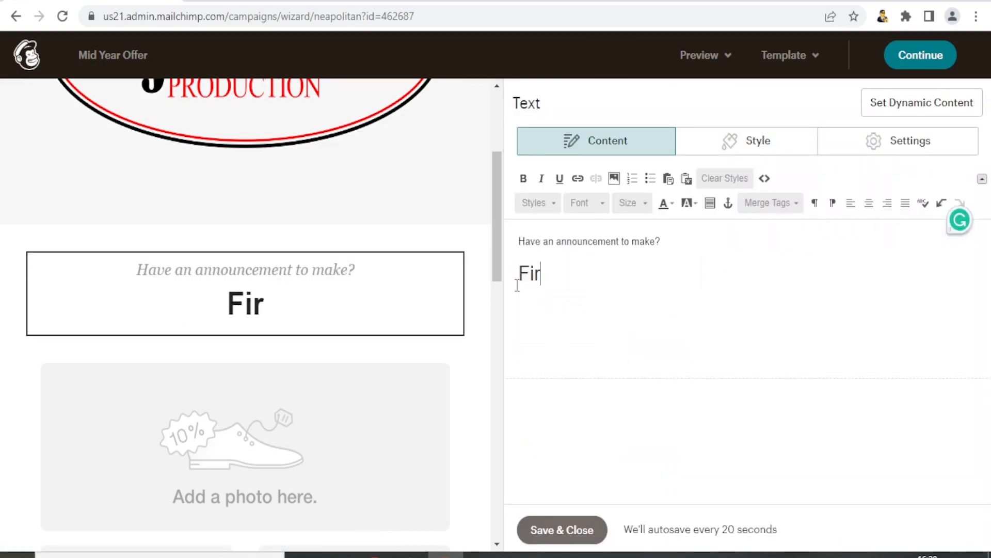
text(st quarter offers)
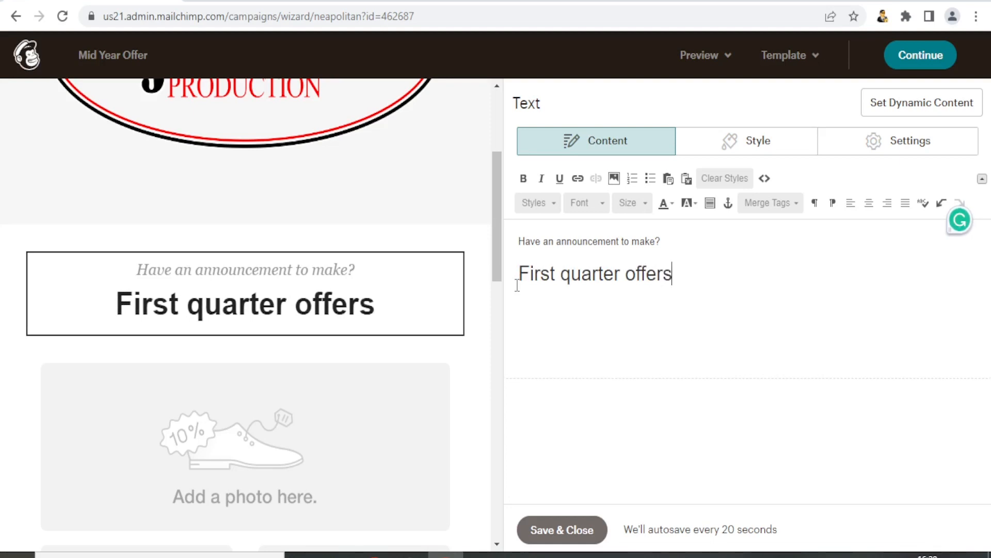
- Open the placeholder image group for editing and look through the rest of the email layout
scroll(491, 243, down, 3)
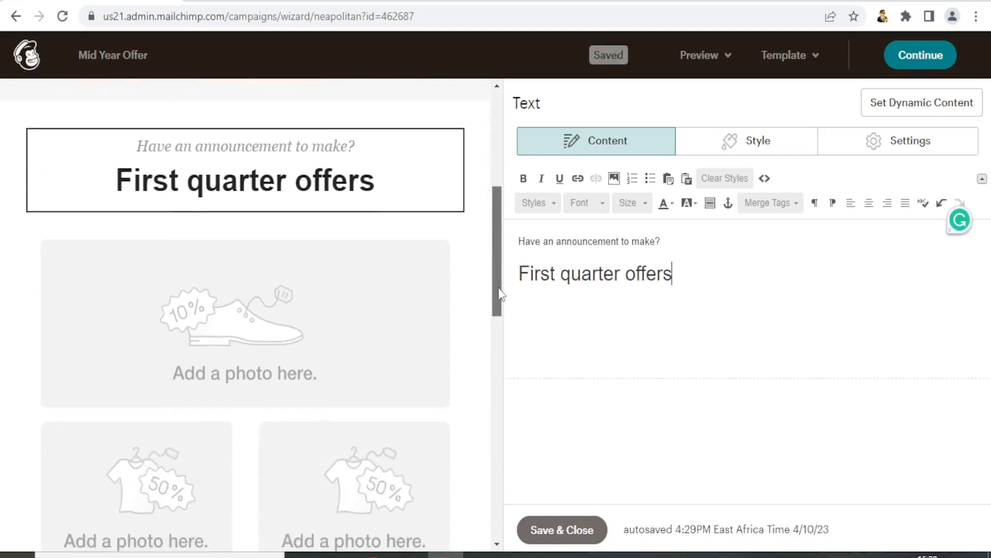
click(224, 301)
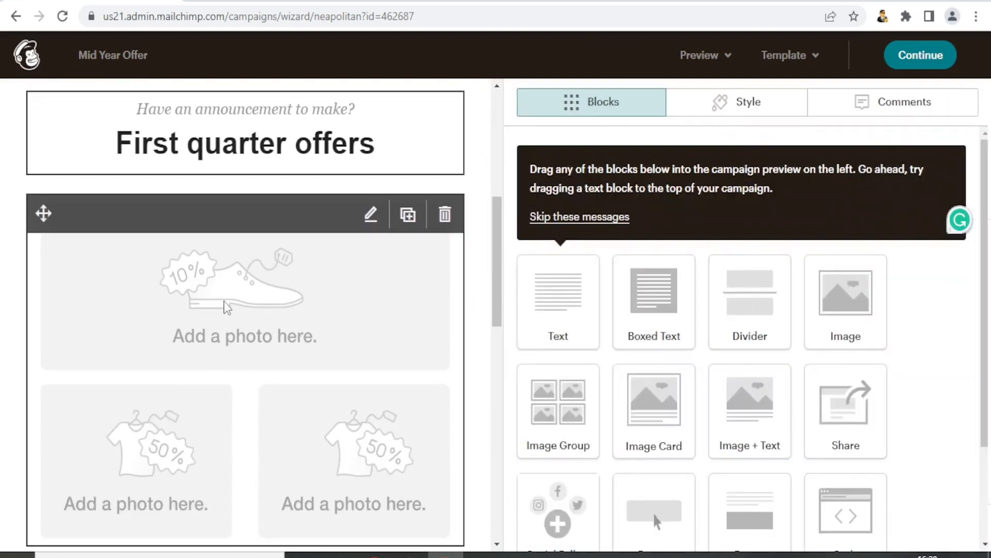
drag(496, 260, 495, 343)
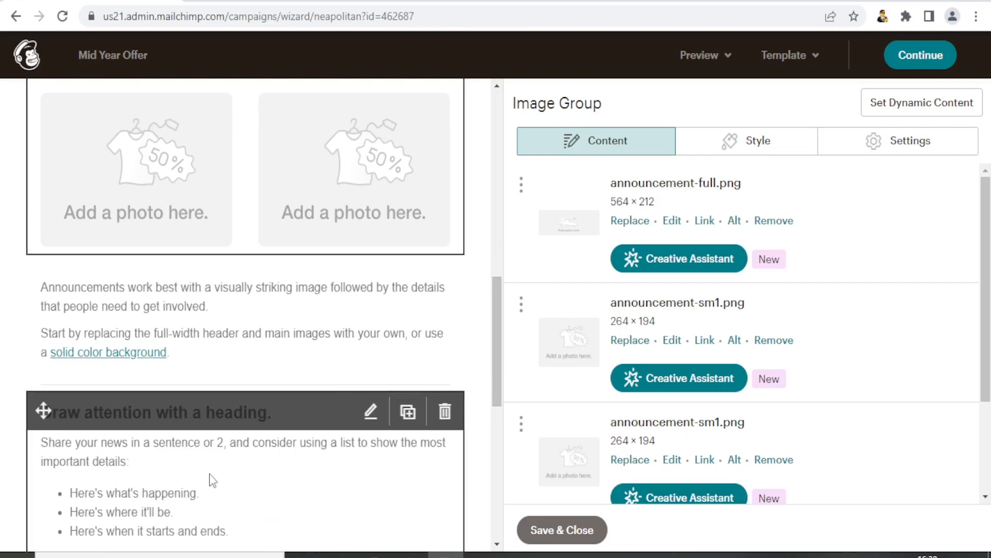
drag(498, 325, 503, 129)
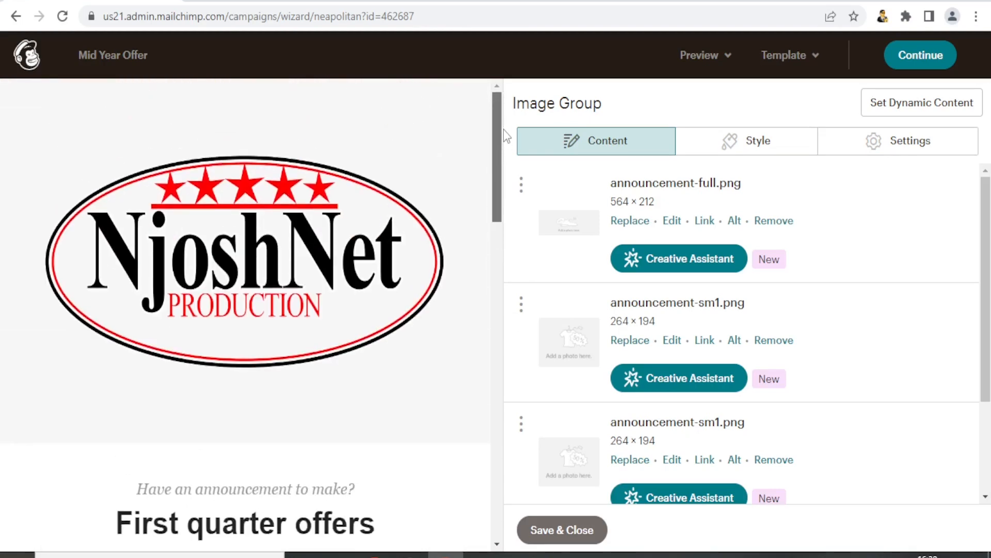
- Save and close the image group, continue to the campaign setup page and check the options for adding recipients
click(565, 530)
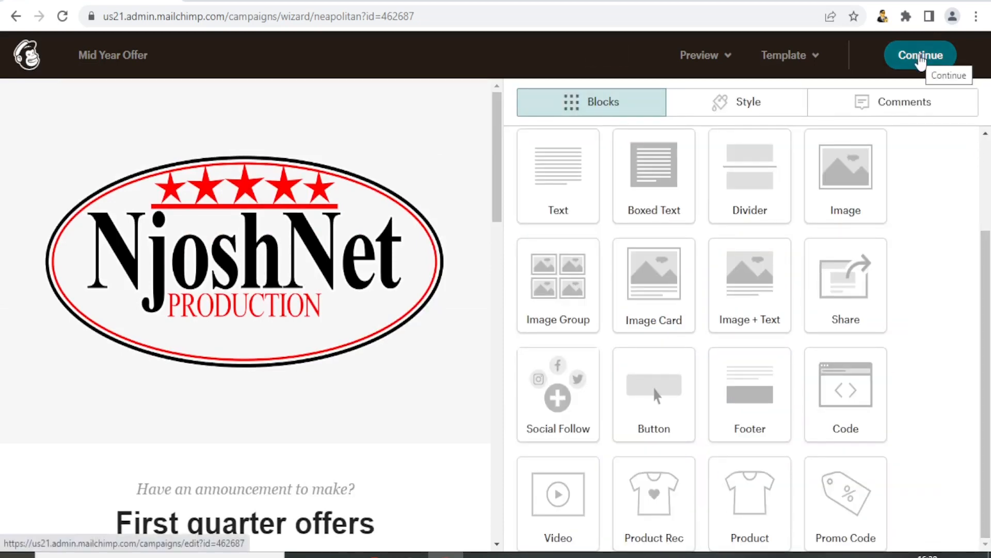
click(920, 60)
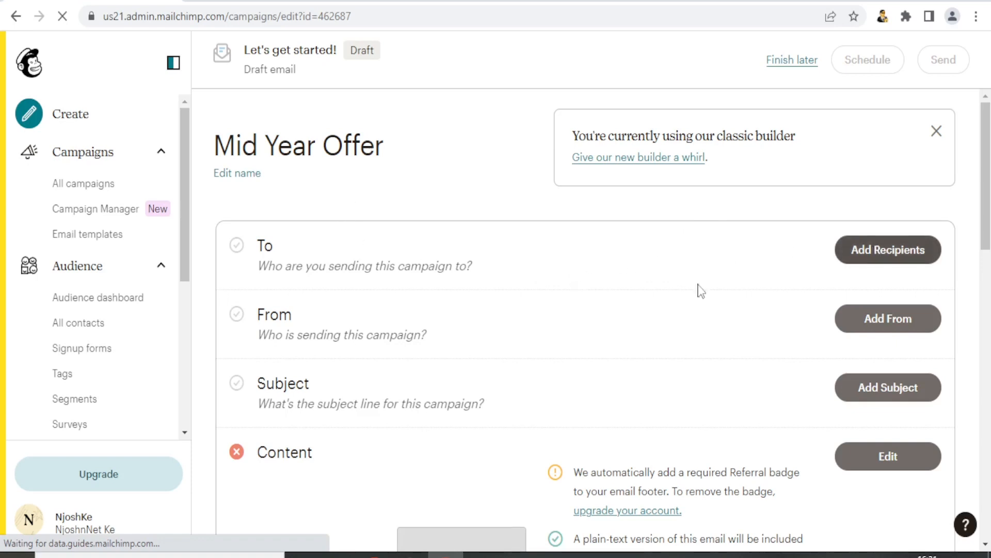
click(919, 250)
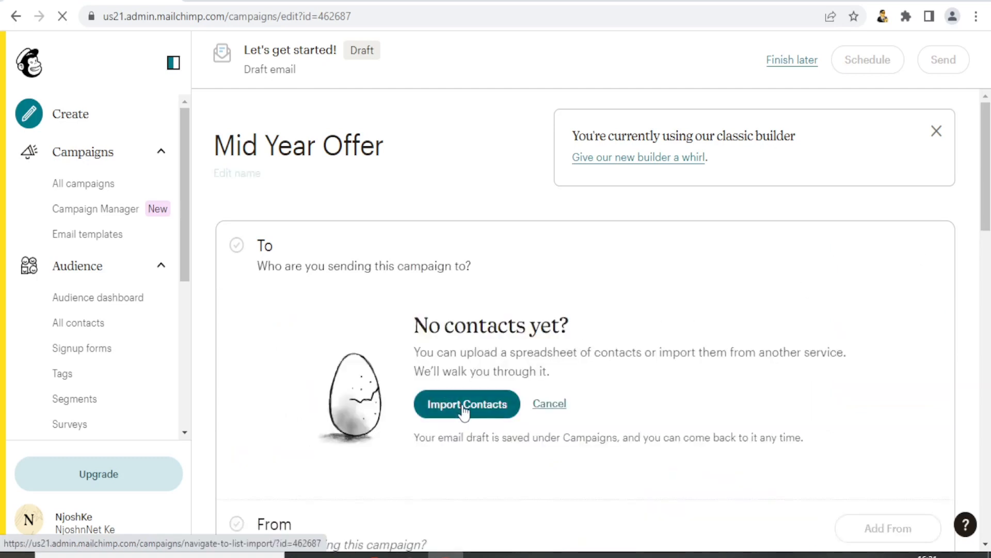
drag(988, 174, 982, 235)
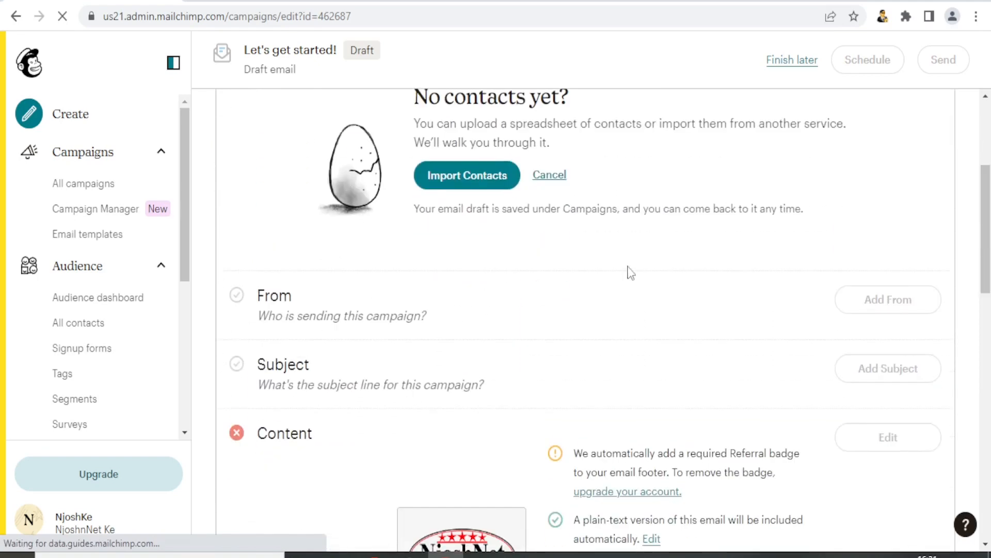
- Try to save the campaign's From details with the sender's name and email address
click(896, 257)
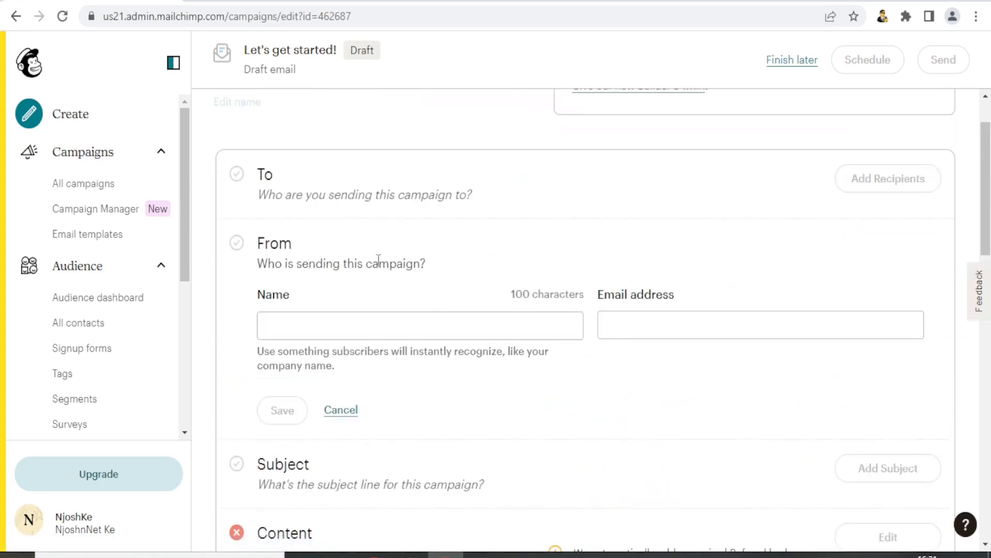
click(315, 325)
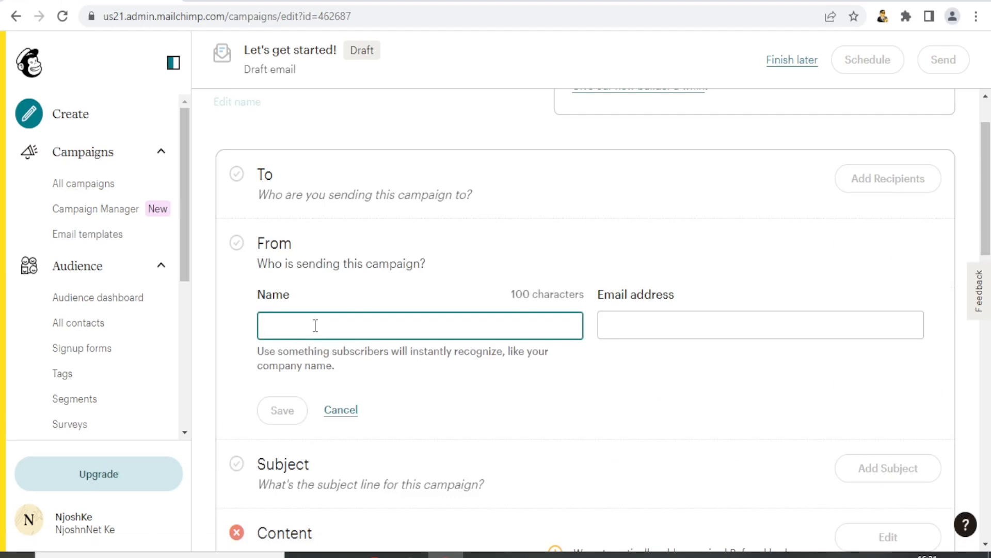
text(Njosh)
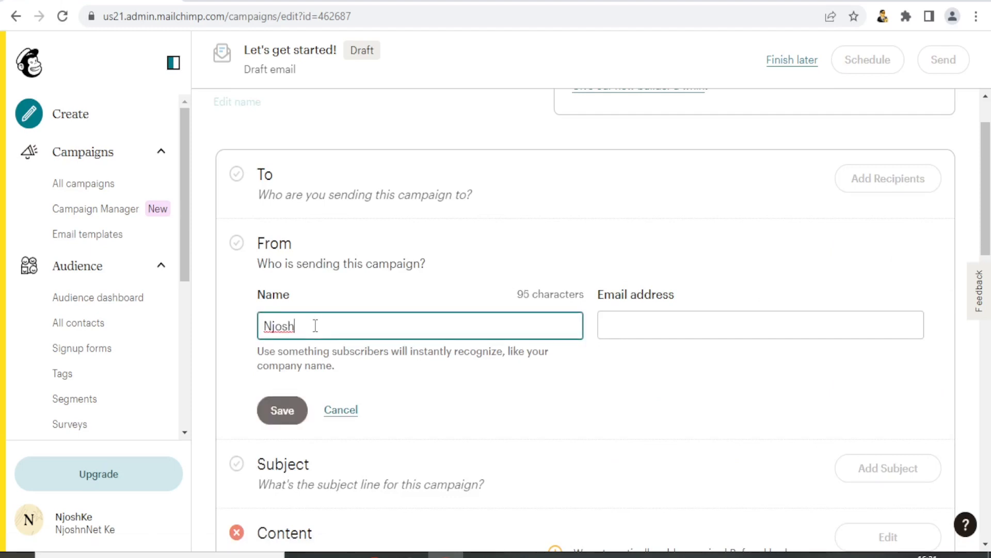
click(626, 318)
key(ctrl+v)
click(881, 192)
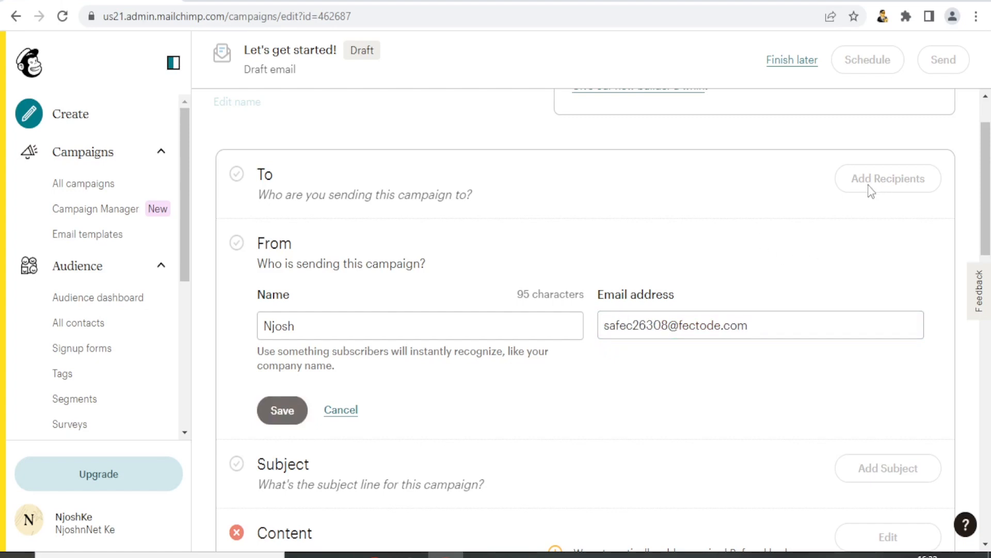
double_click(274, 210)
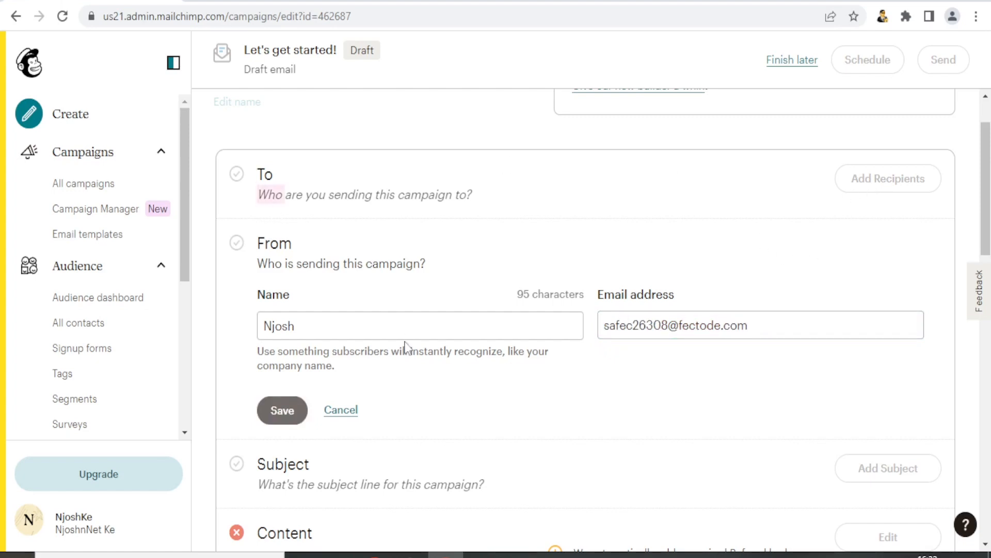
click(287, 416)
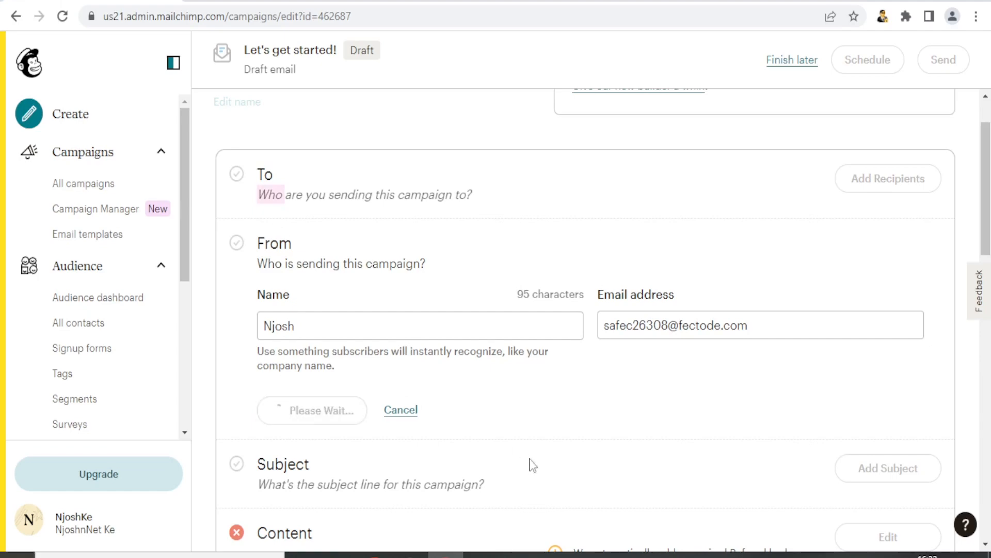
- Save the campaign subject as "Mid Year Offer" with the preview text "30 discount mid year offer"
key(ctrl+minus)
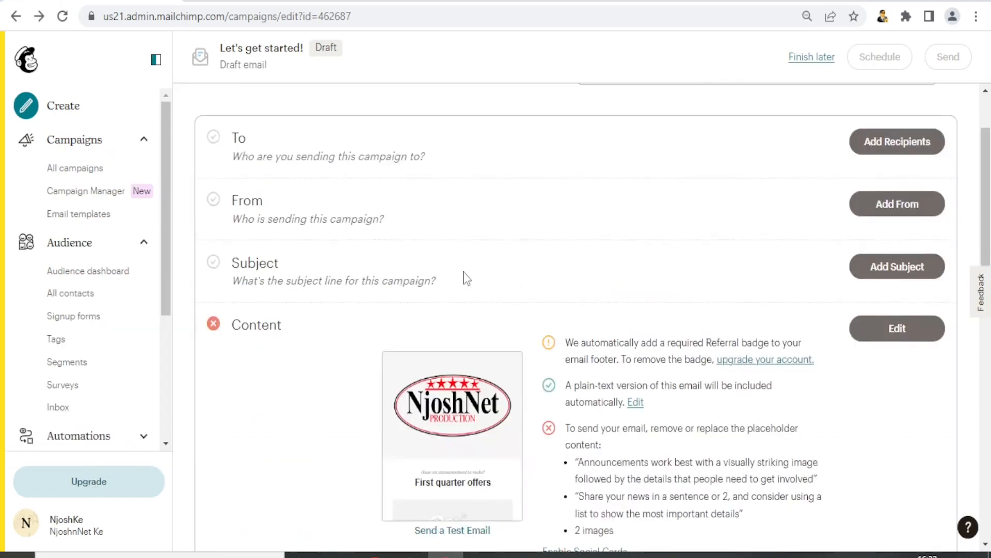
click(882, 271)
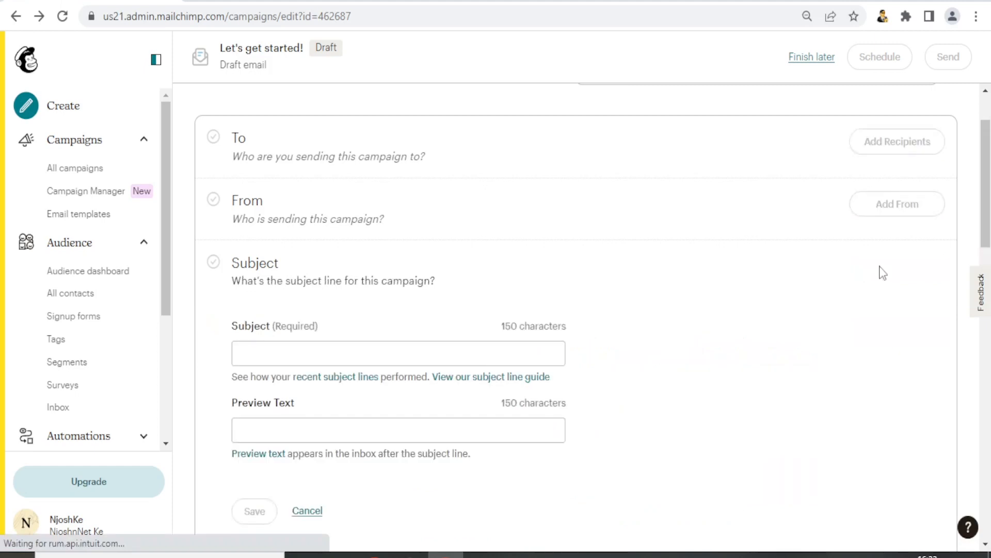
click(348, 352)
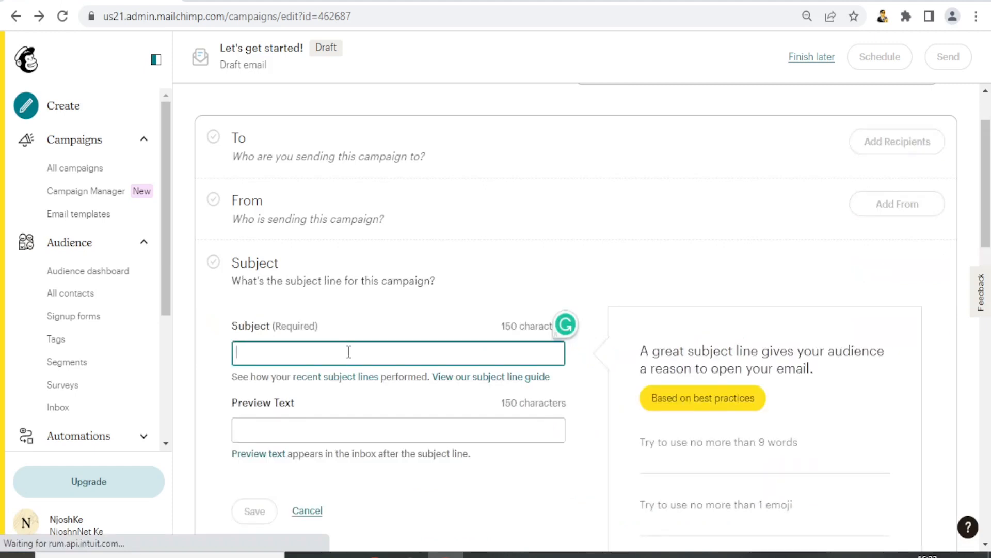
text(Mid Year Offer)
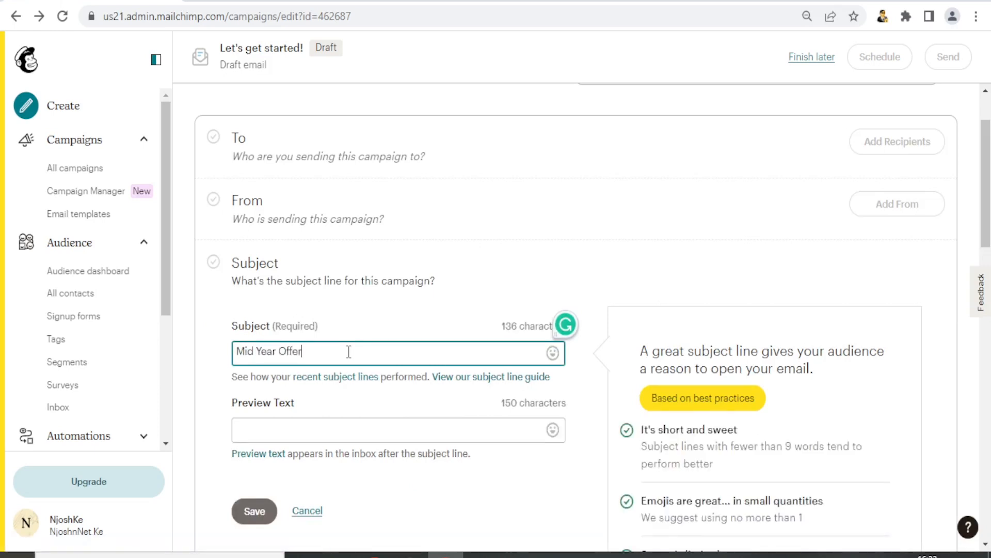
click(284, 427)
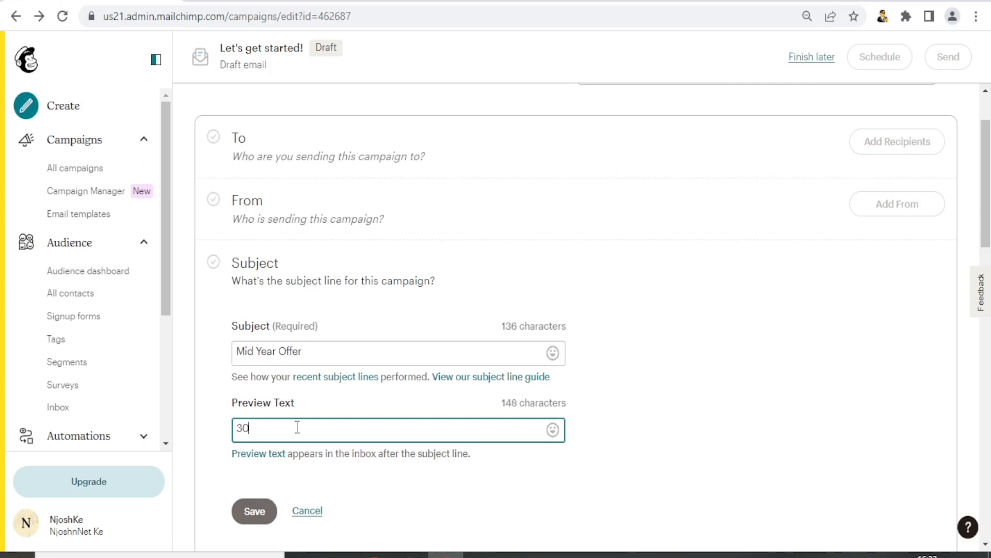
text(unt mid year offer)
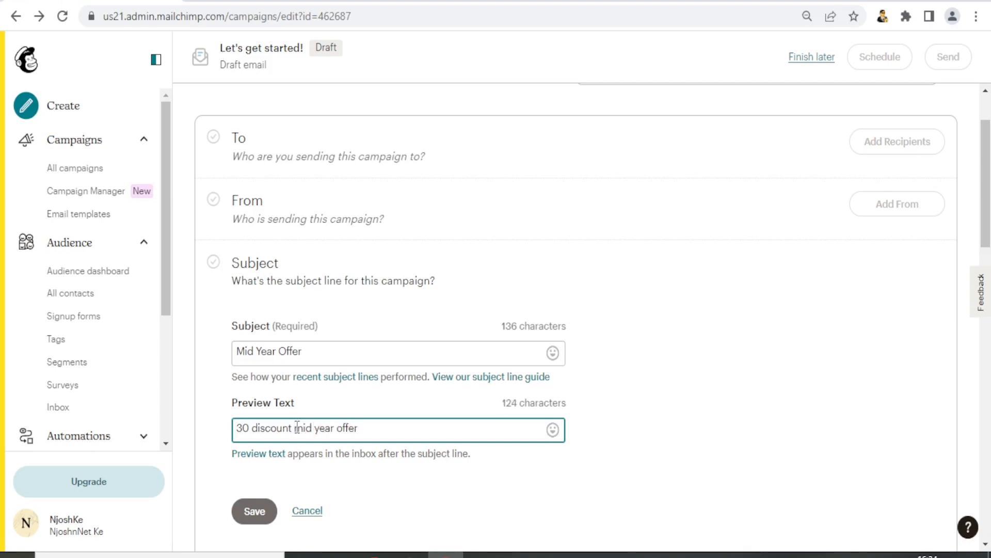
click(260, 516)
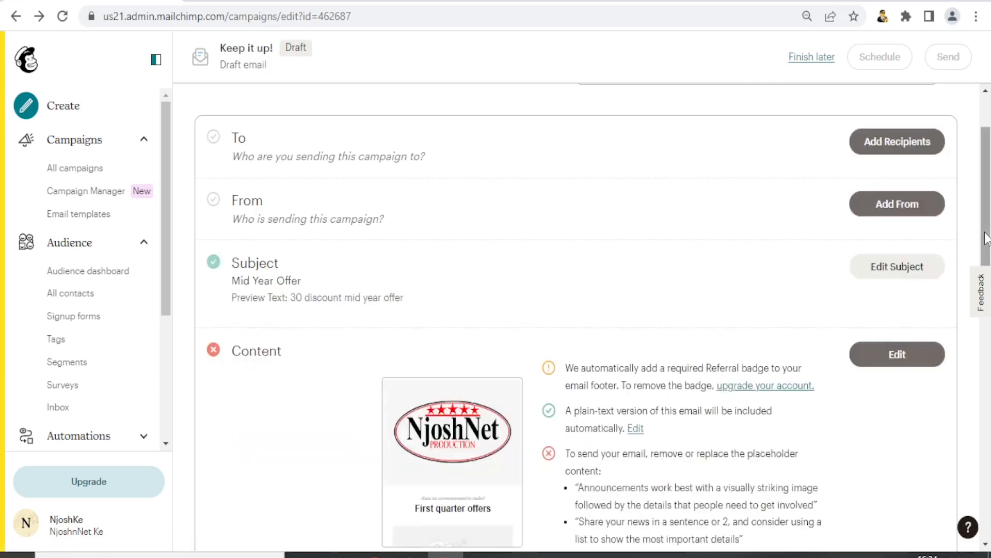
scroll(987, 231, down, 2)
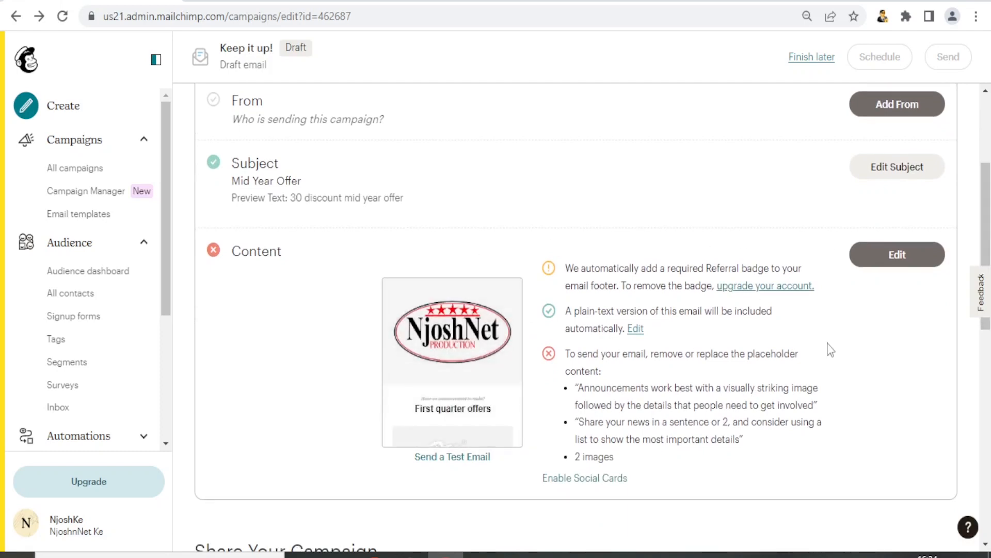
- Review the campaign's content and sharing sections, and check the contact import methods for adding recipients without importing any
scroll(987, 209, down, 1)
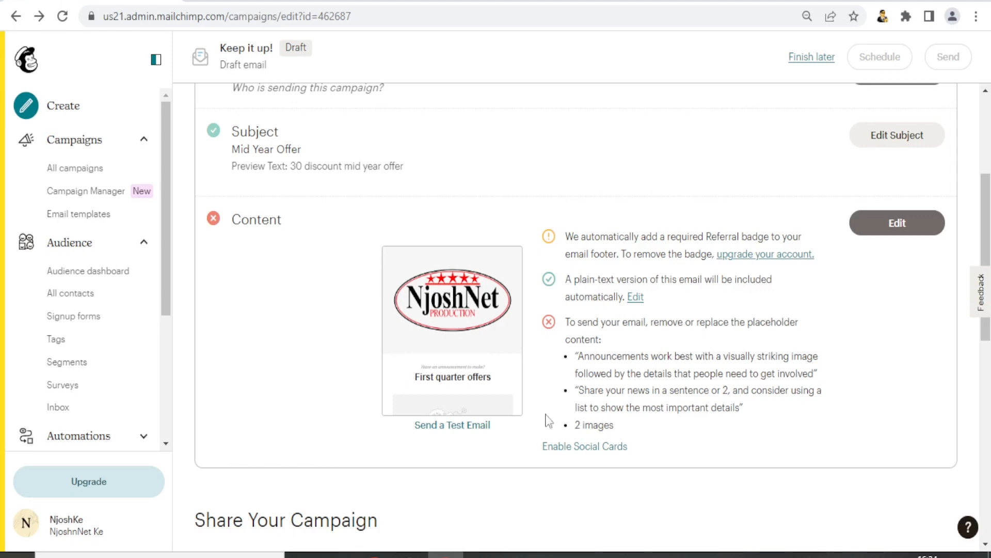
drag(987, 230, 987, 343)
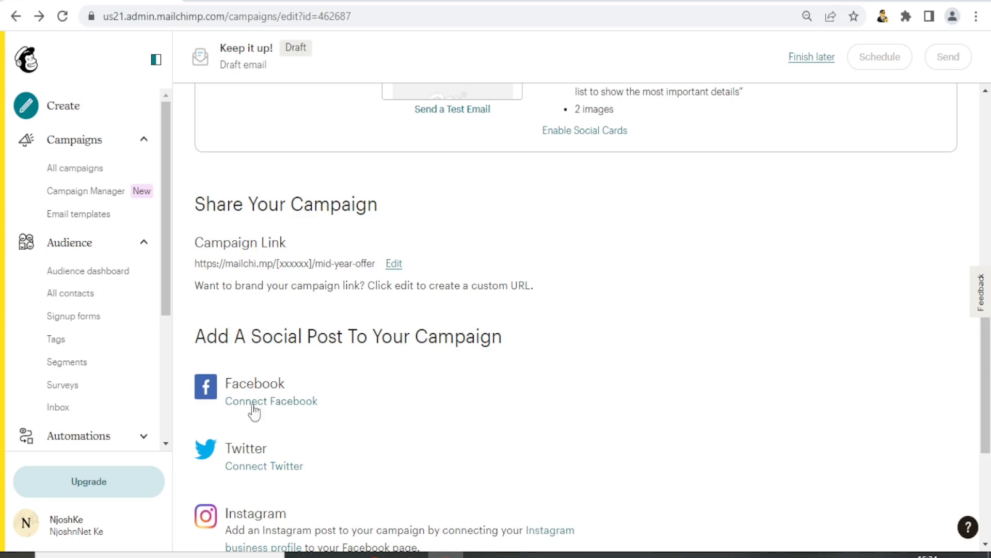
drag(985, 386, 964, 203)
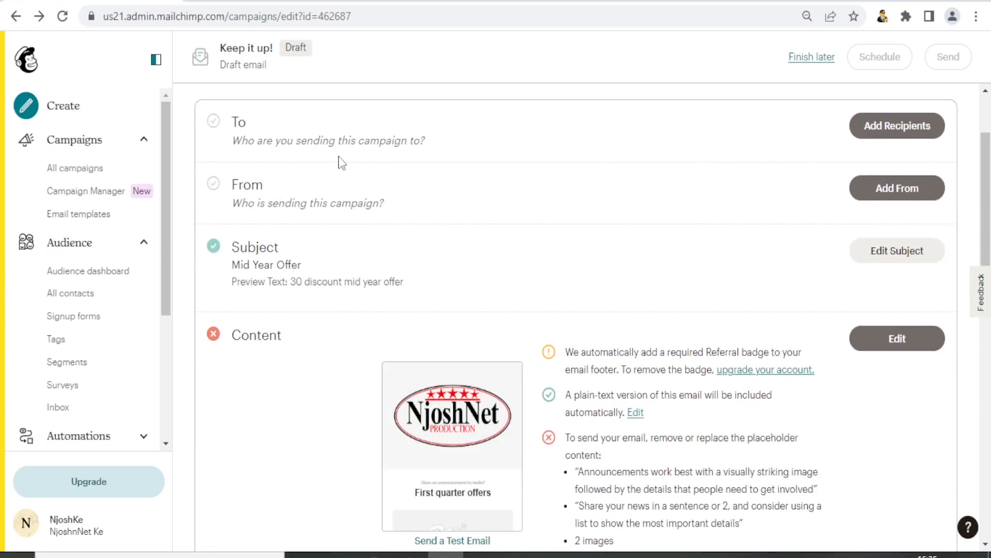
drag(989, 192, 987, 168)
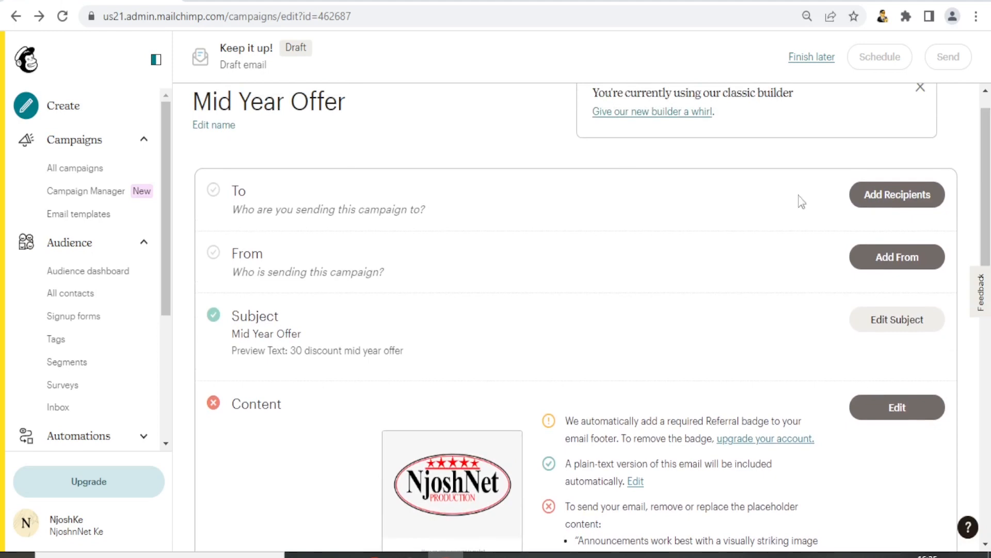
click(877, 195)
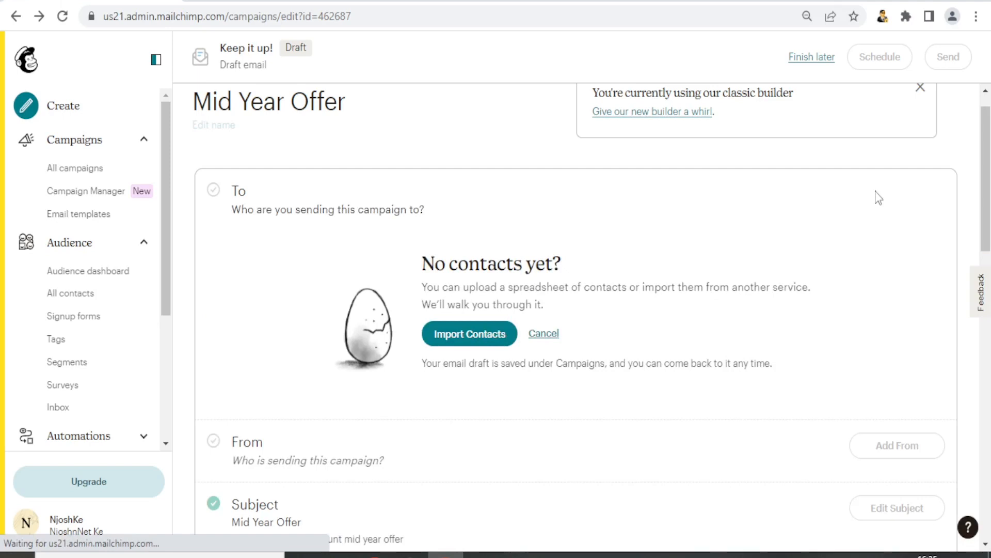
click(470, 335)
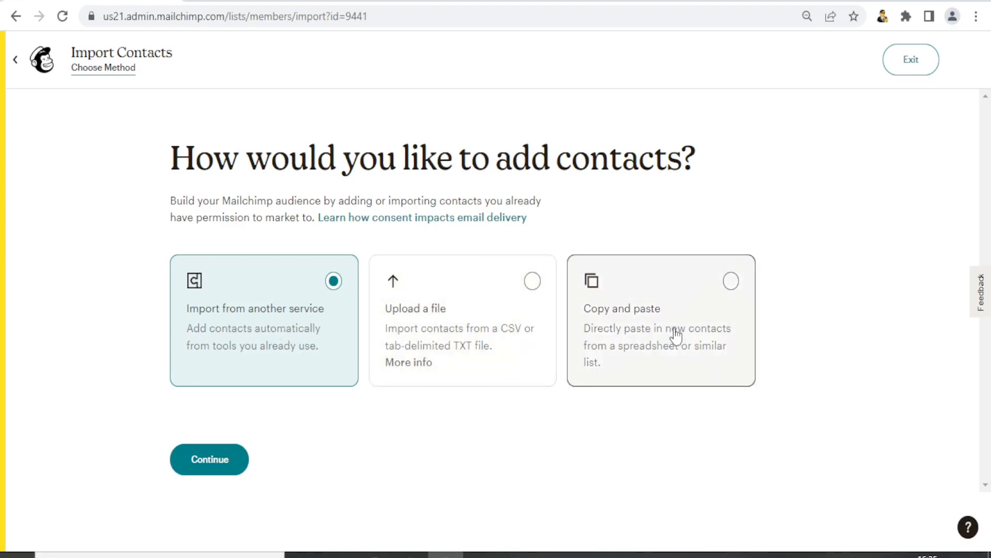
click(16, 59)
mouse_move(989, 231)
mouse_down()
mouse_move(988, 256)
mouse_move(988, 231)
mouse_up()
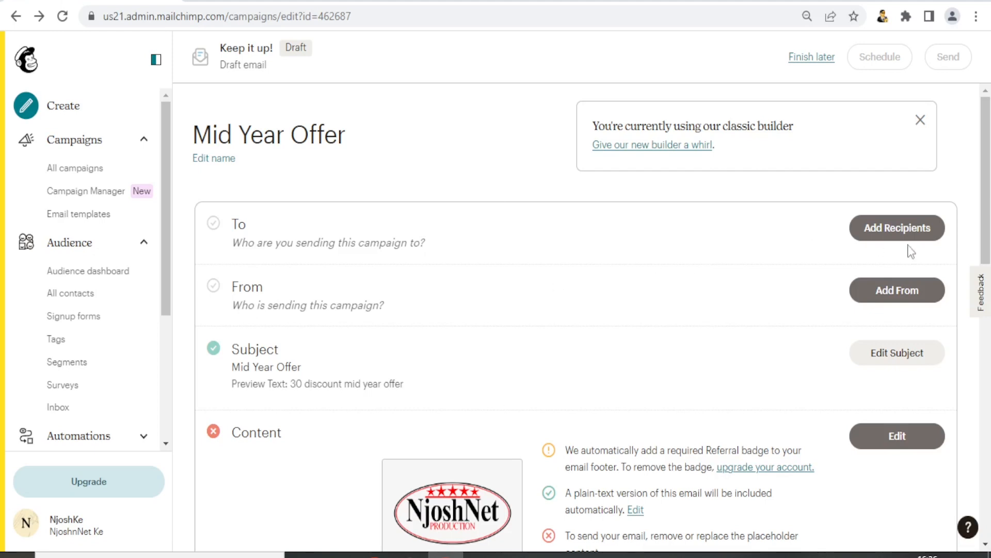
- Leave the "Mid Year Offer" campaign as a draft to finish later and look over the campaigns list
click(807, 61)
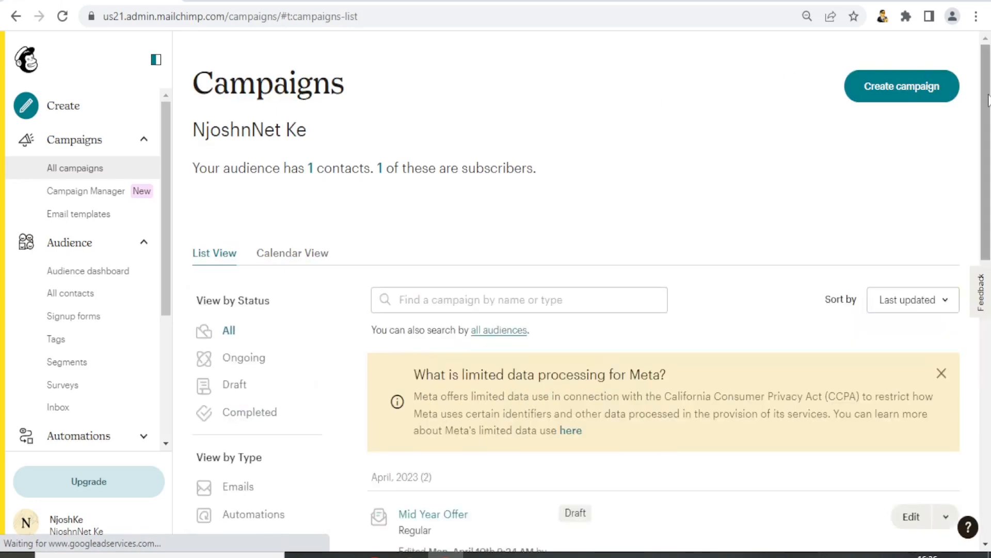
drag(985, 98, 986, 111)
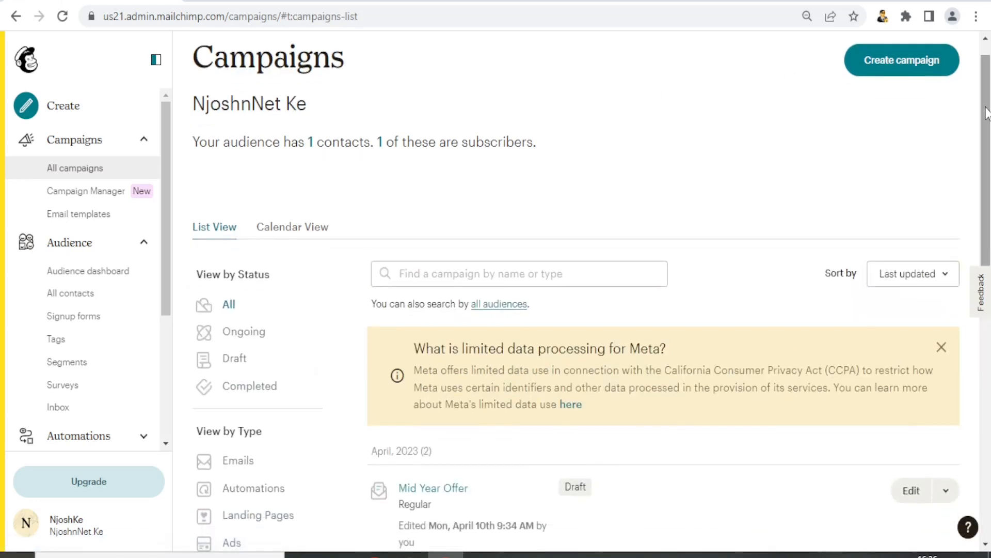
drag(986, 111, 986, 98)
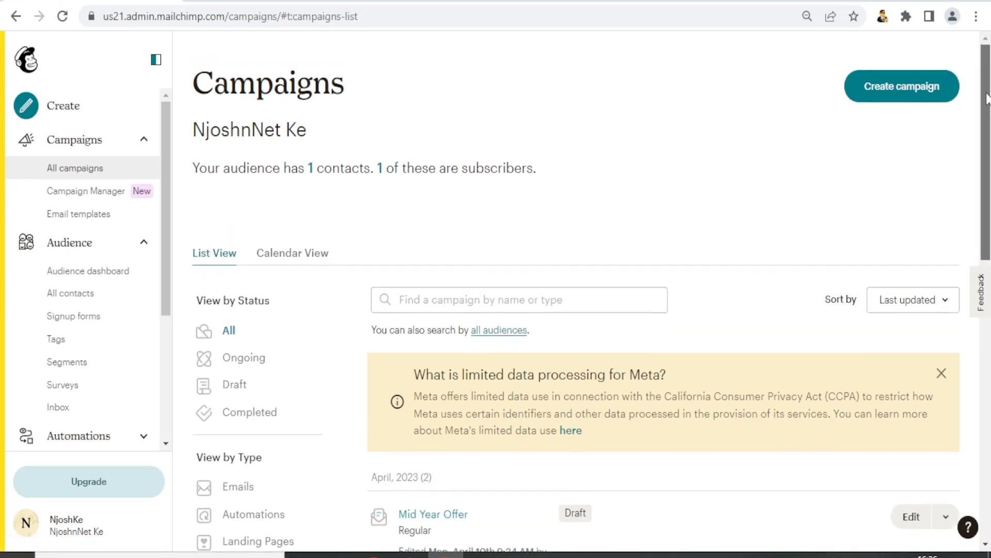